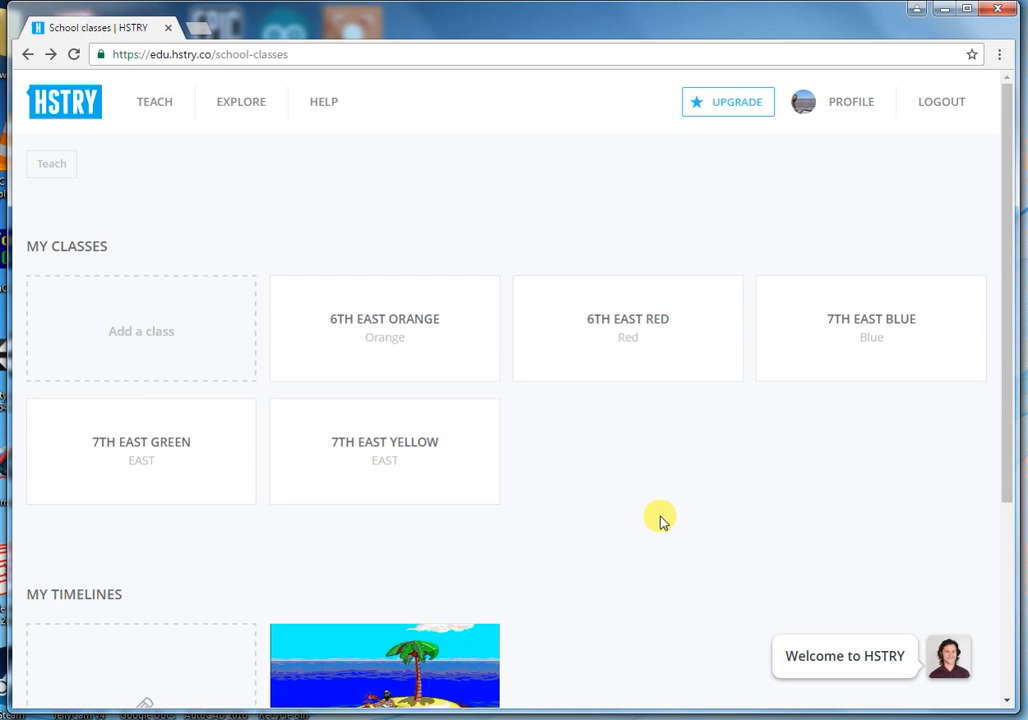
# - Create a new empty timeline and enter the person's full name as its title
pyautogui.scroll(3, 626, 512)
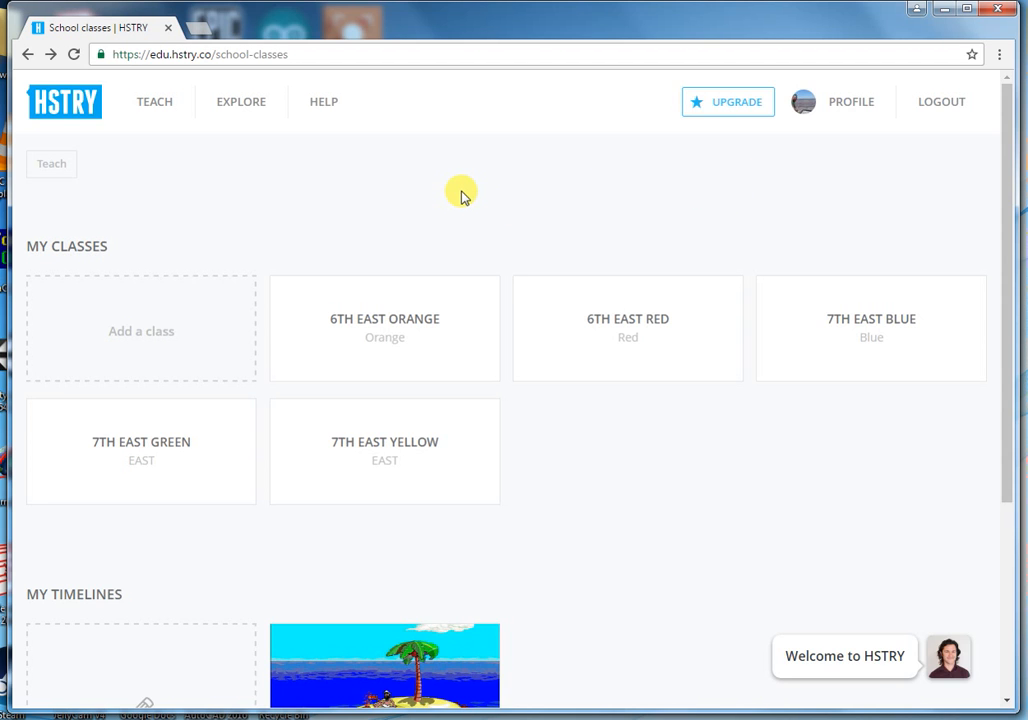
pyautogui.scroll(-3, 606, 487)
pyautogui.scroll(3, 606, 487)
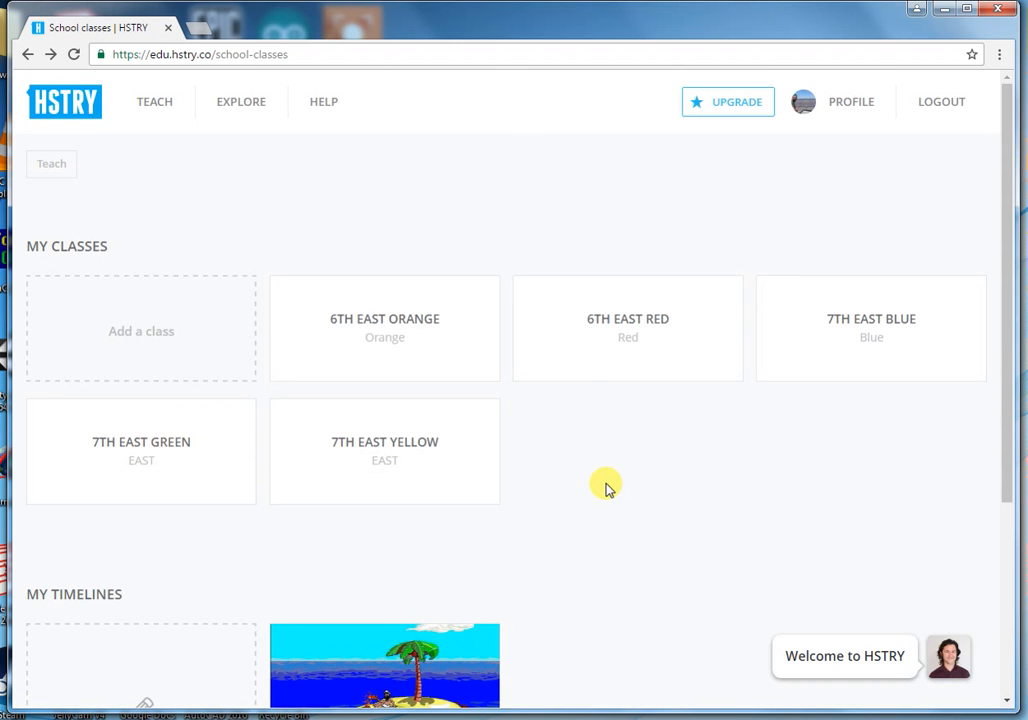
pyautogui.scroll(-3, 454, 257)
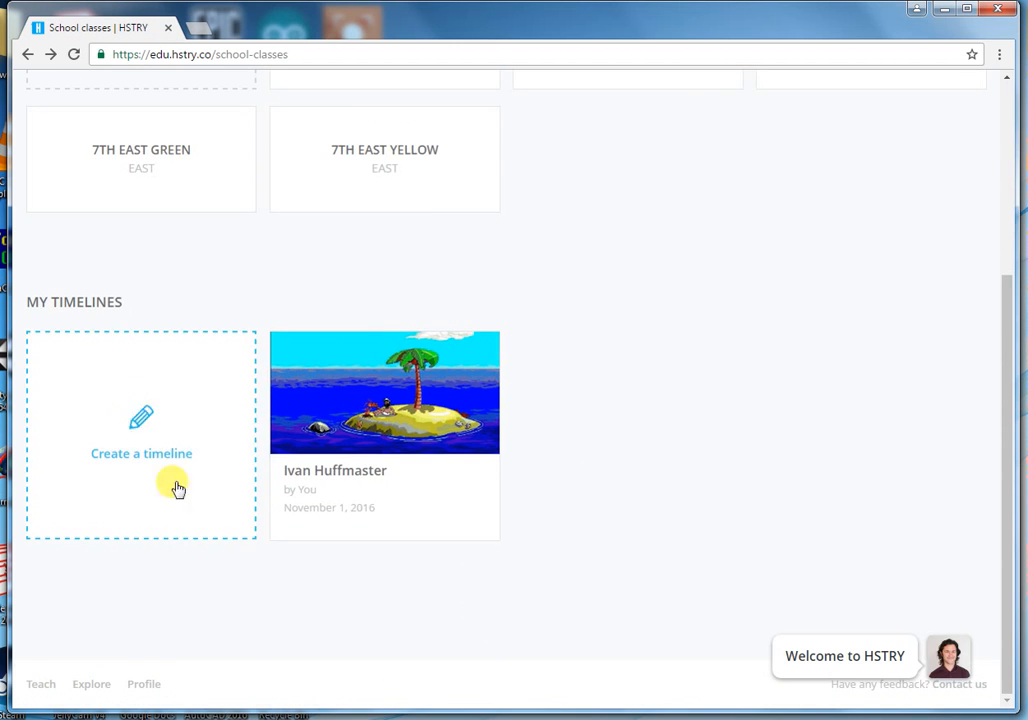
pyautogui.click(128, 445)
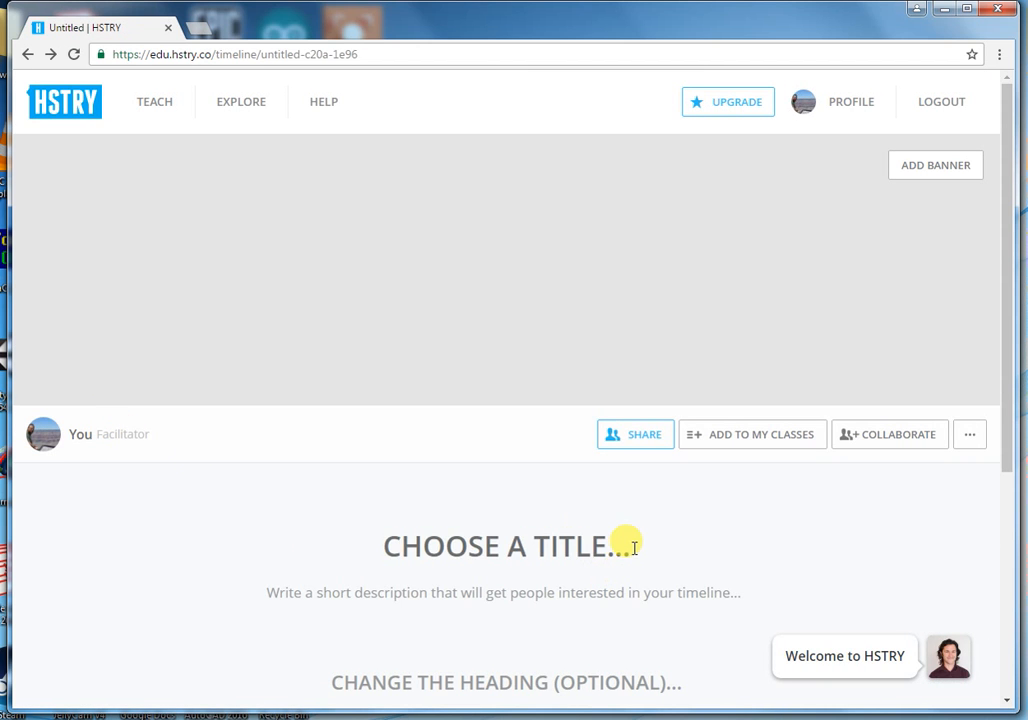
pyautogui.click(634, 548)
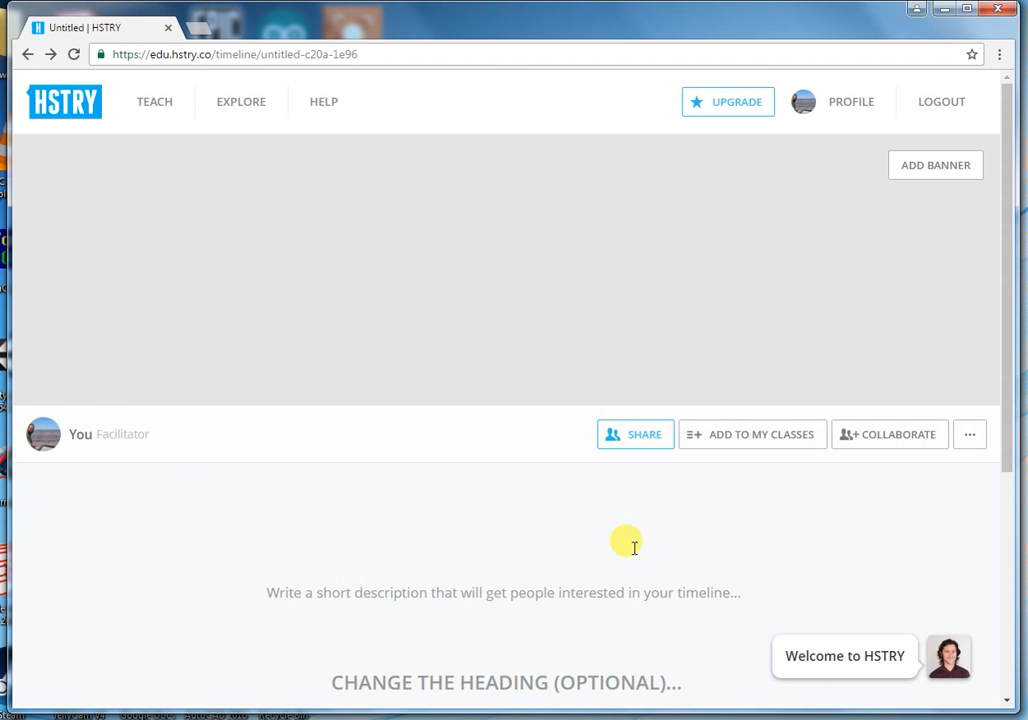
pyautogui.write('BOB DAVIS')
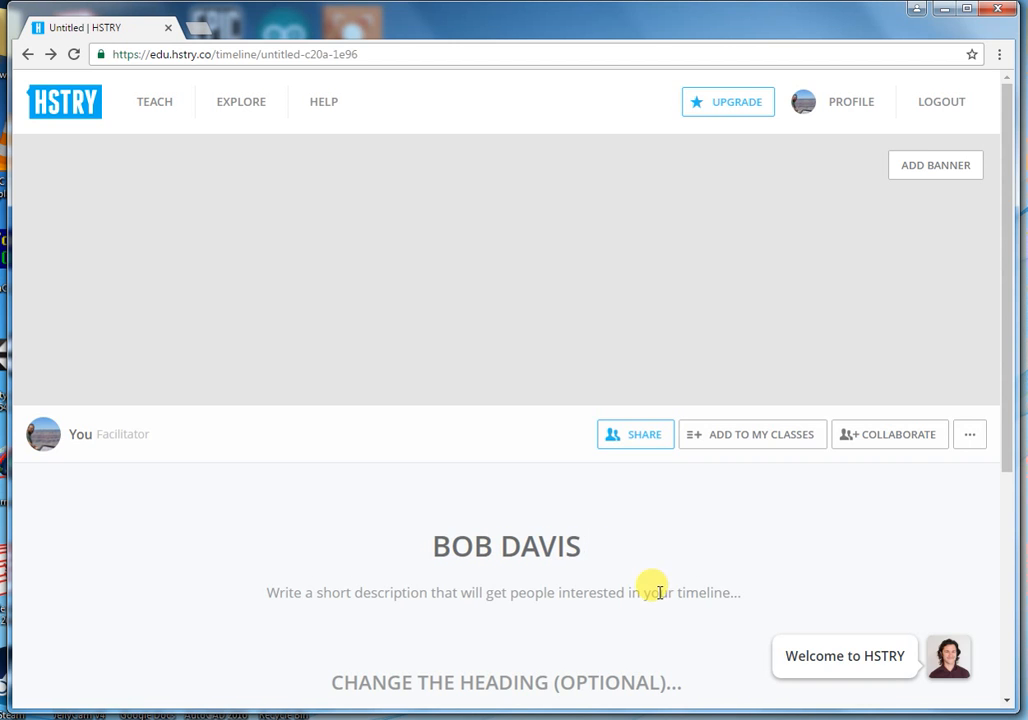
# - Place the cursor in the description line beneath the title
pyautogui.click(655, 590)
pyautogui.click(597, 540)
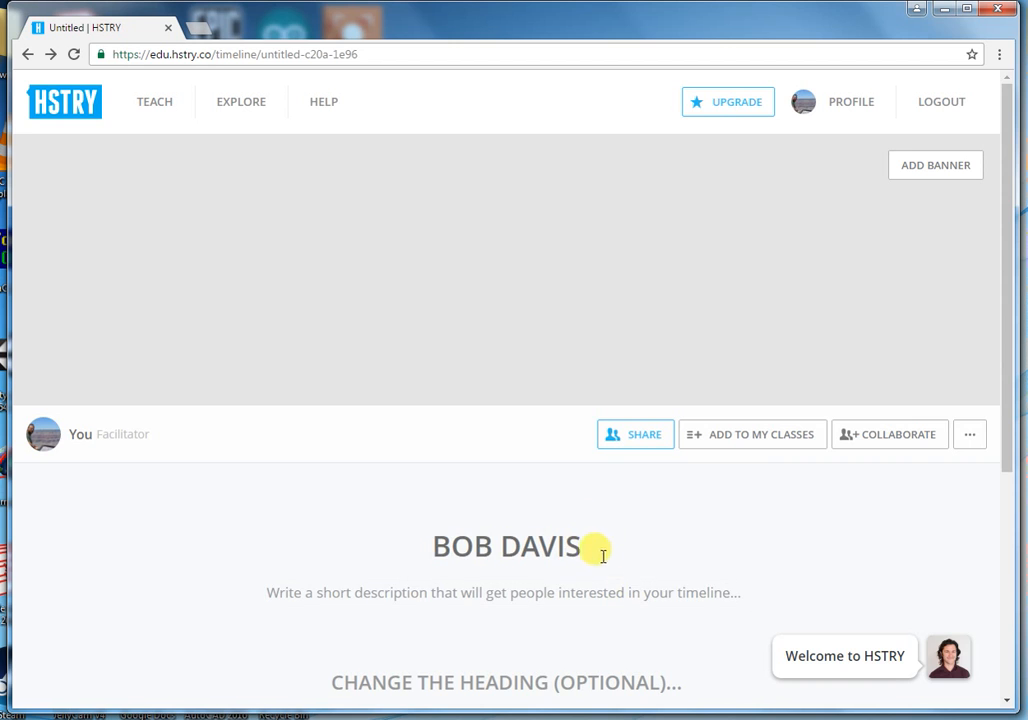
pyautogui.click(681, 591)
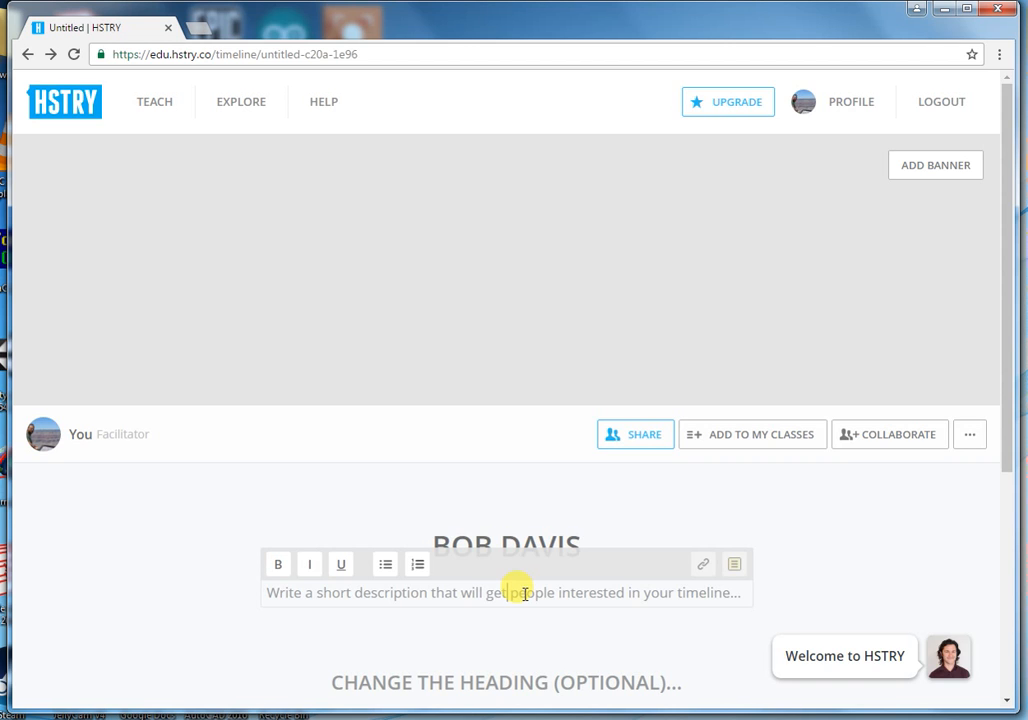
# - Enter 'My TIMELINE' as the description, correcting the mistyped letters
pyautogui.write('My Tim')
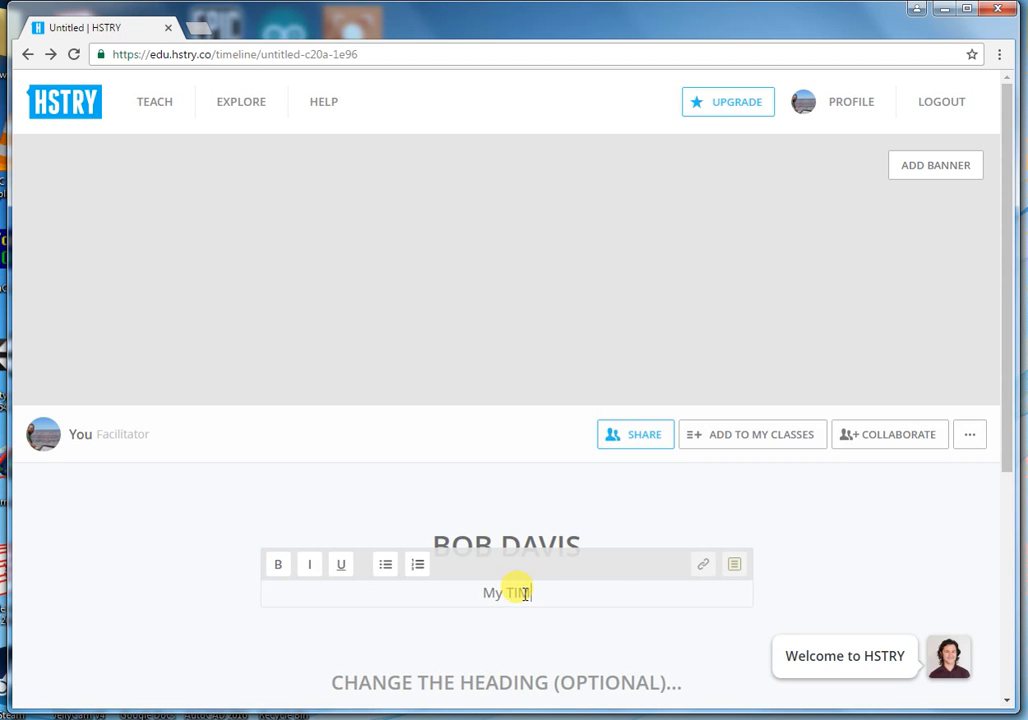
pyautogui.write('em')
pyautogui.press('BackSpace')
pyautogui.press('BackSpace')
pyautogui.press('BackSpace')
pyautogui.write('IMELINE')
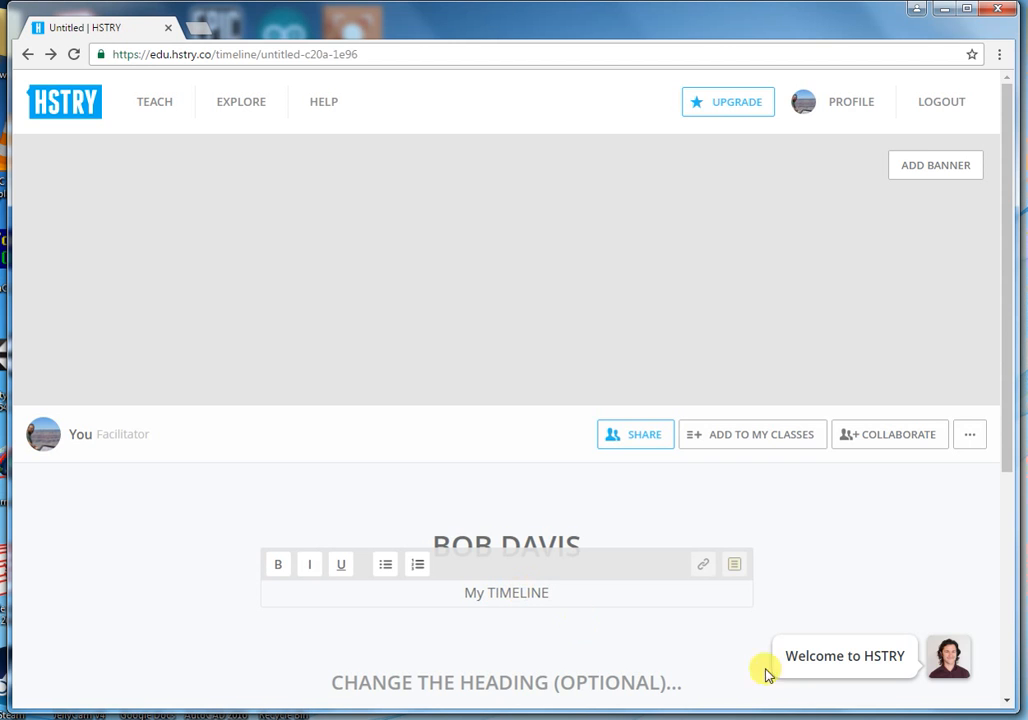
# - Reselect and deselect the My TIMELINE description text, then finish editing it
pyautogui.click(556, 626)
pyautogui.click(543, 592)
pyautogui.moveTo(548, 592); pyautogui.dragTo(418, 595)
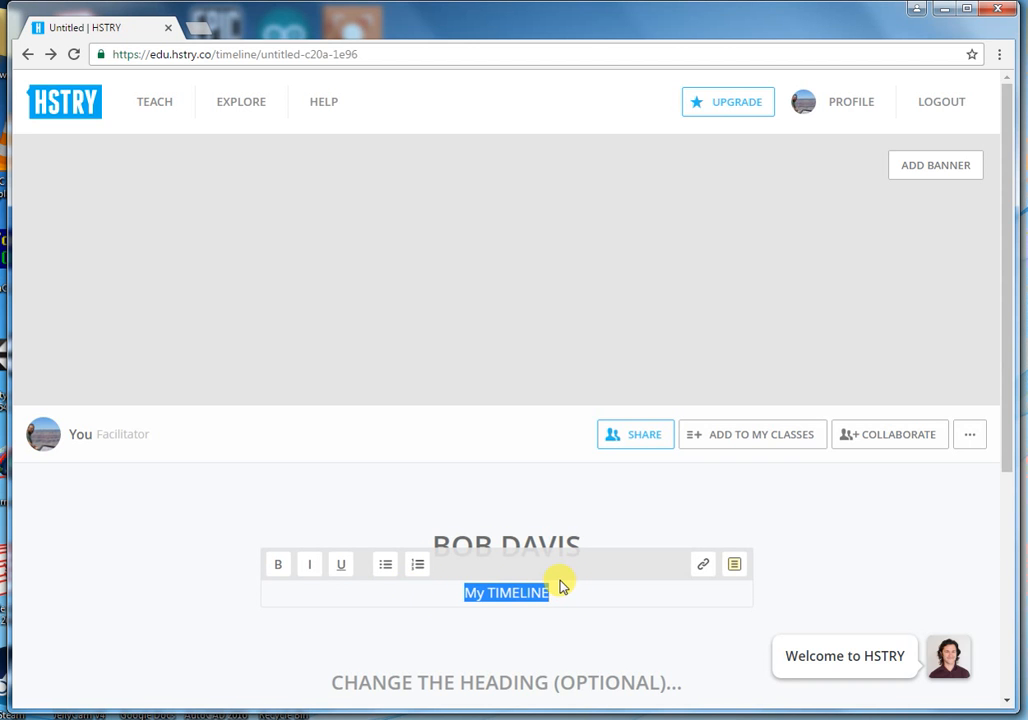
pyautogui.click(560, 621)
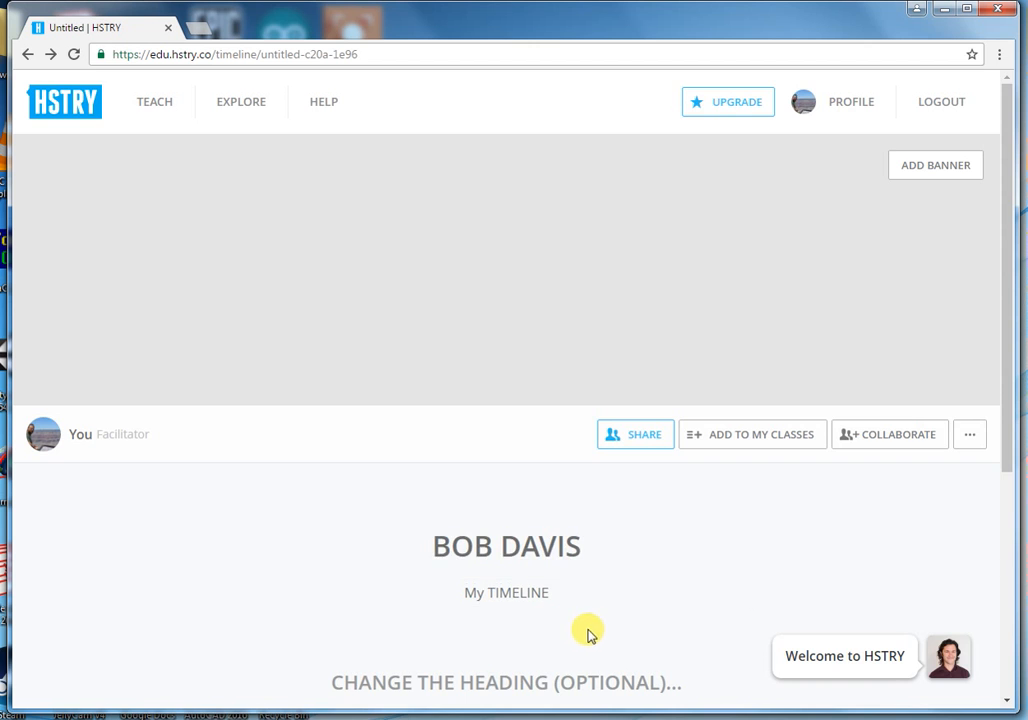
pyautogui.scroll(-4, 588, 635)
pyautogui.scroll(4, 535, 620)
pyautogui.click(541, 595)
pyautogui.moveTo(551, 594); pyautogui.dragTo(402, 592)
pyautogui.click(528, 620)
pyautogui.click(562, 594)
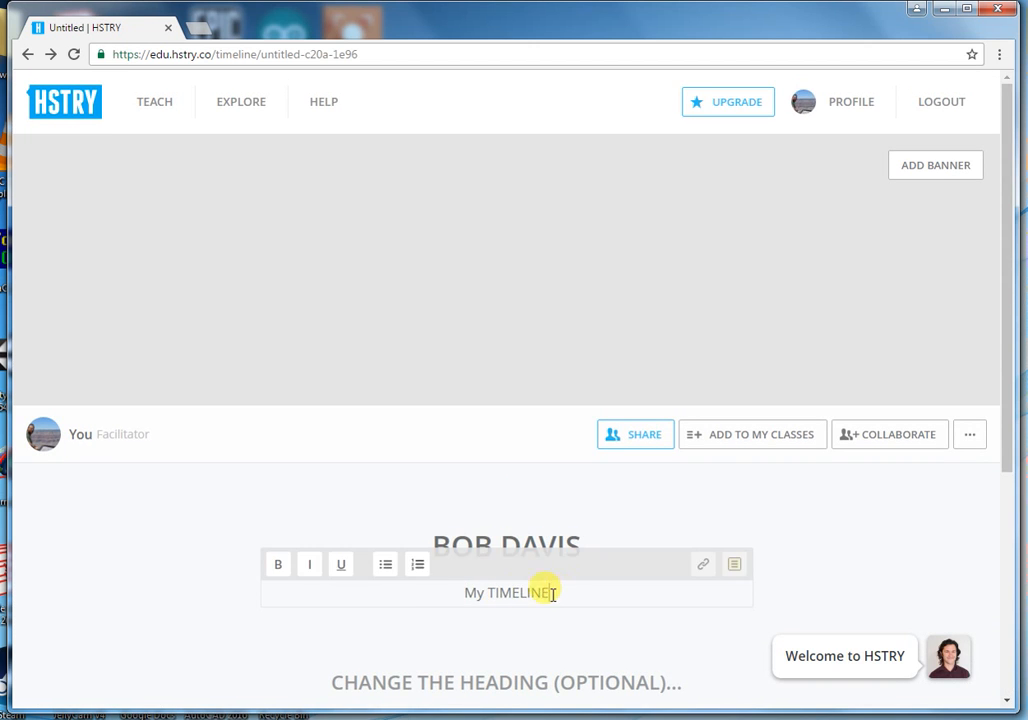
pyautogui.moveTo(562, 594); pyautogui.dragTo(403, 593)
pyautogui.click(557, 595)
pyautogui.click(574, 471)
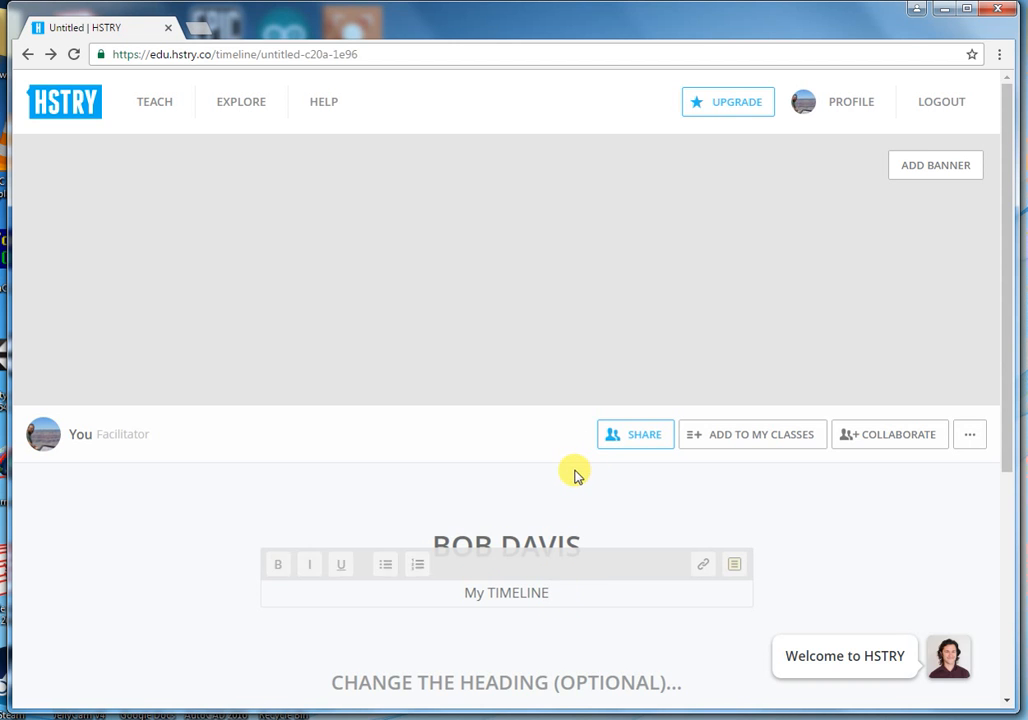
pyautogui.moveTo(562, 592); pyautogui.dragTo(427, 581)
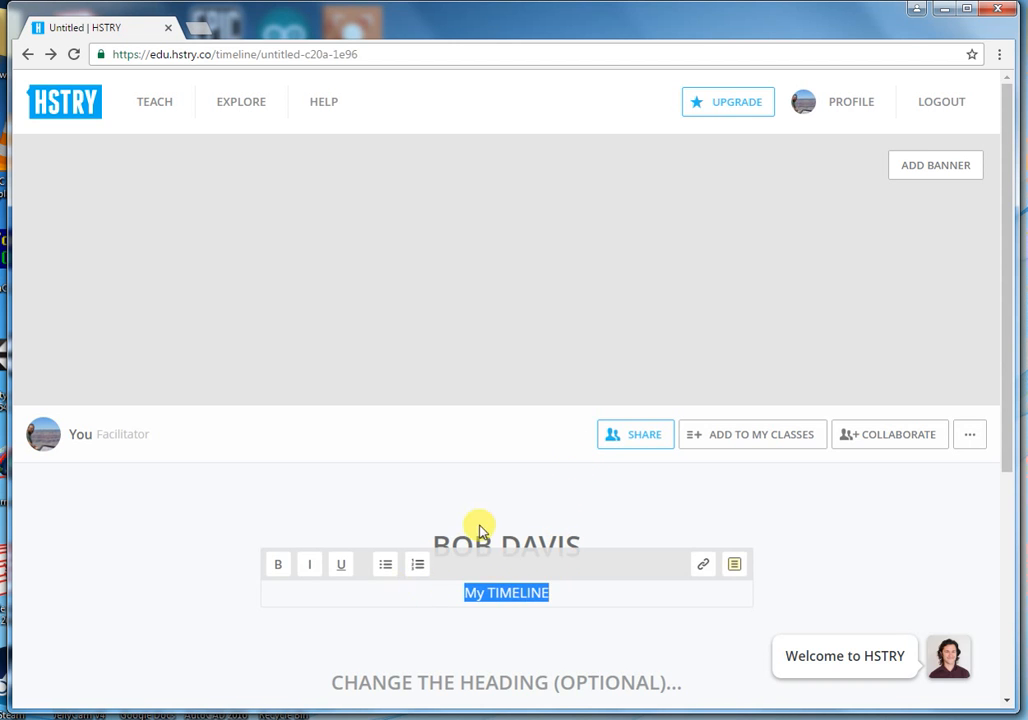
pyautogui.click(523, 507)
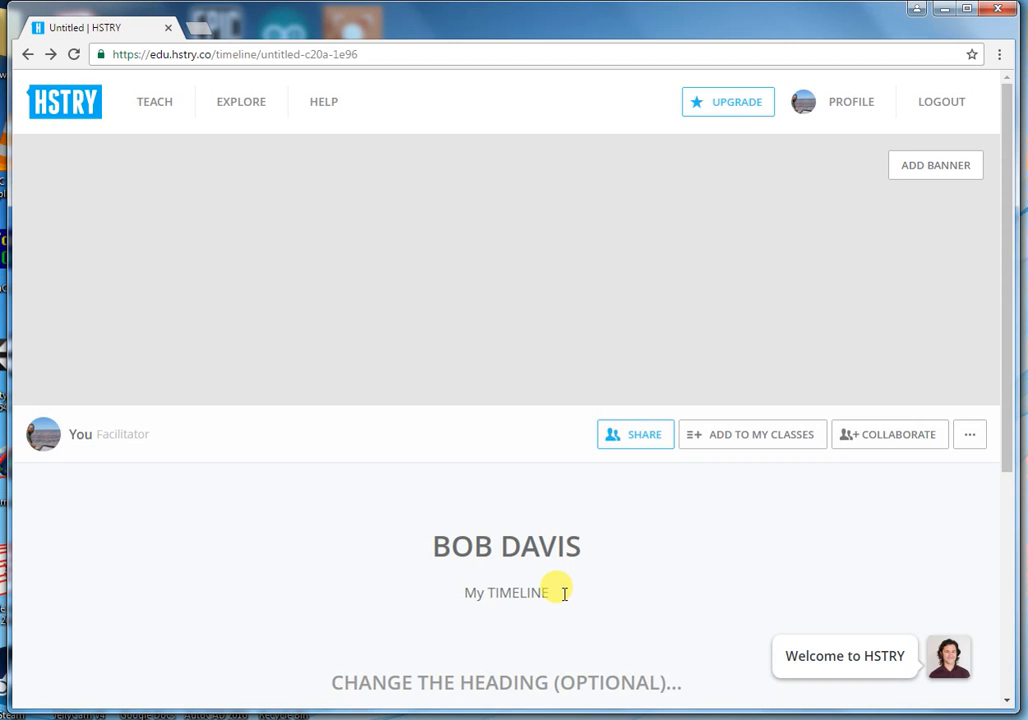
pyautogui.scroll(-4, 551, 653)
pyautogui.click(580, 313)
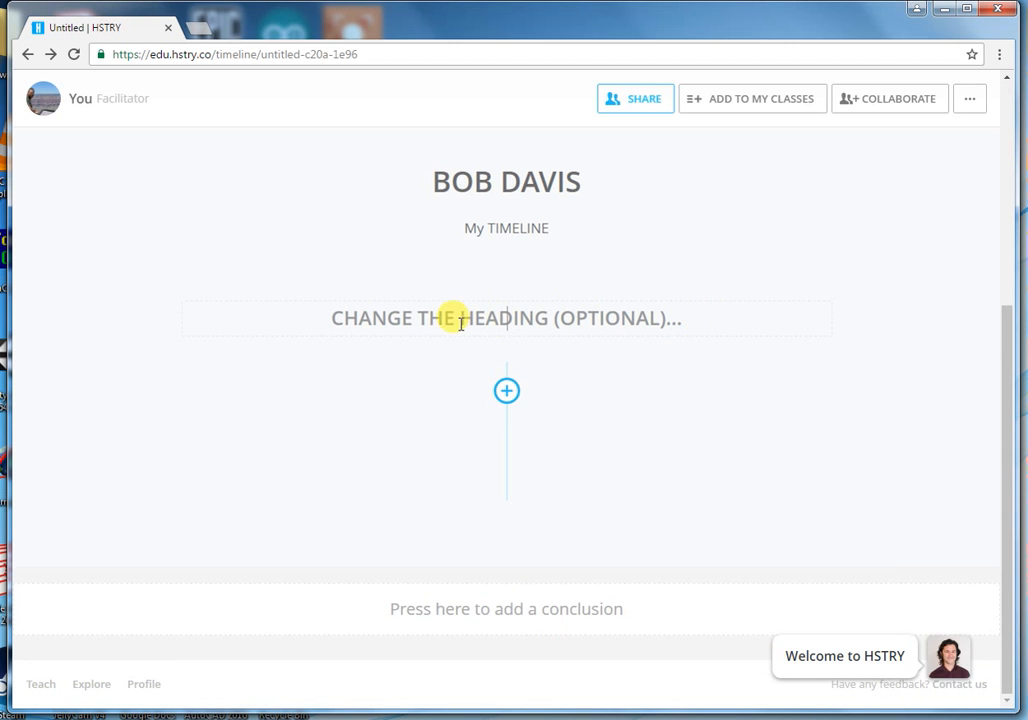
pyautogui.scroll(4, 519, 326)
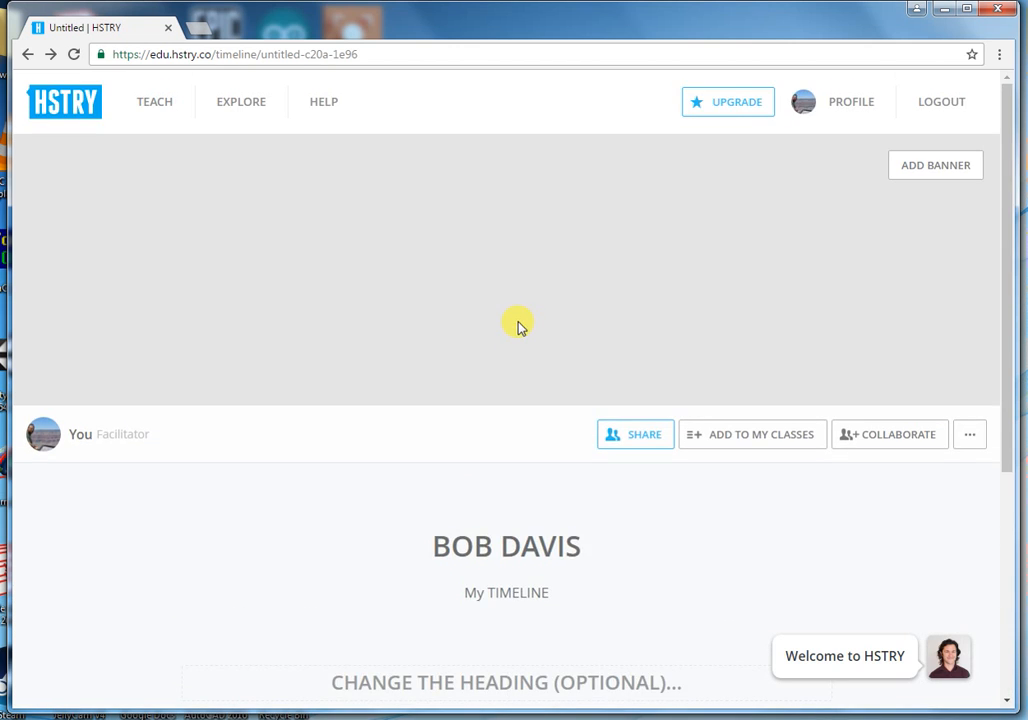
pyautogui.scroll(-4, 526, 498)
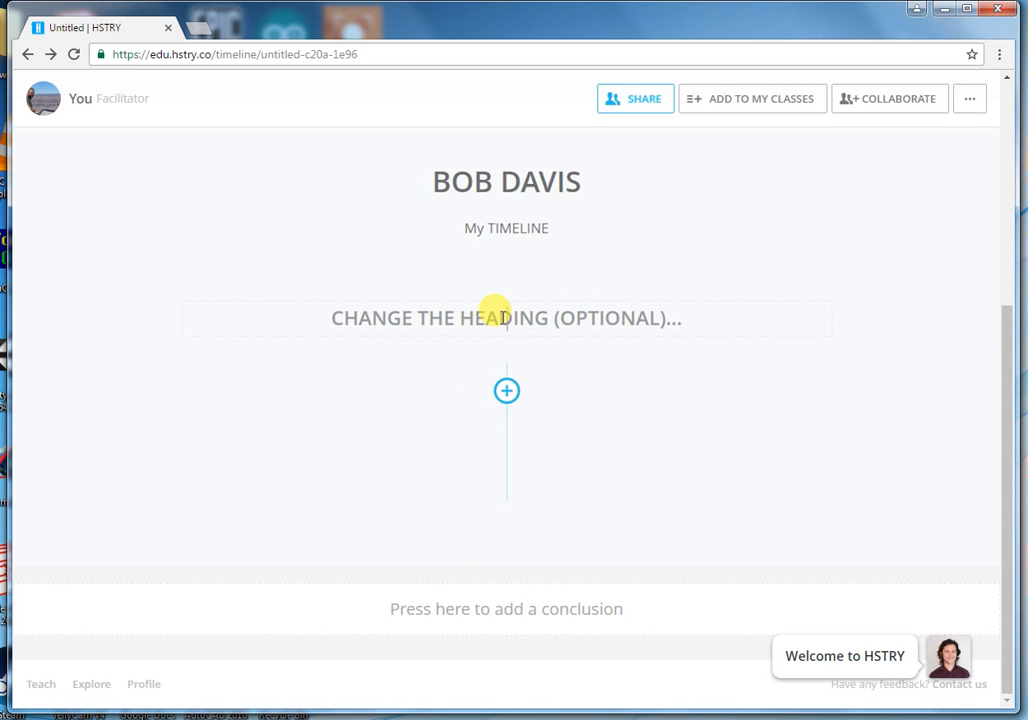
pyautogui.scroll(4, 645, 477)
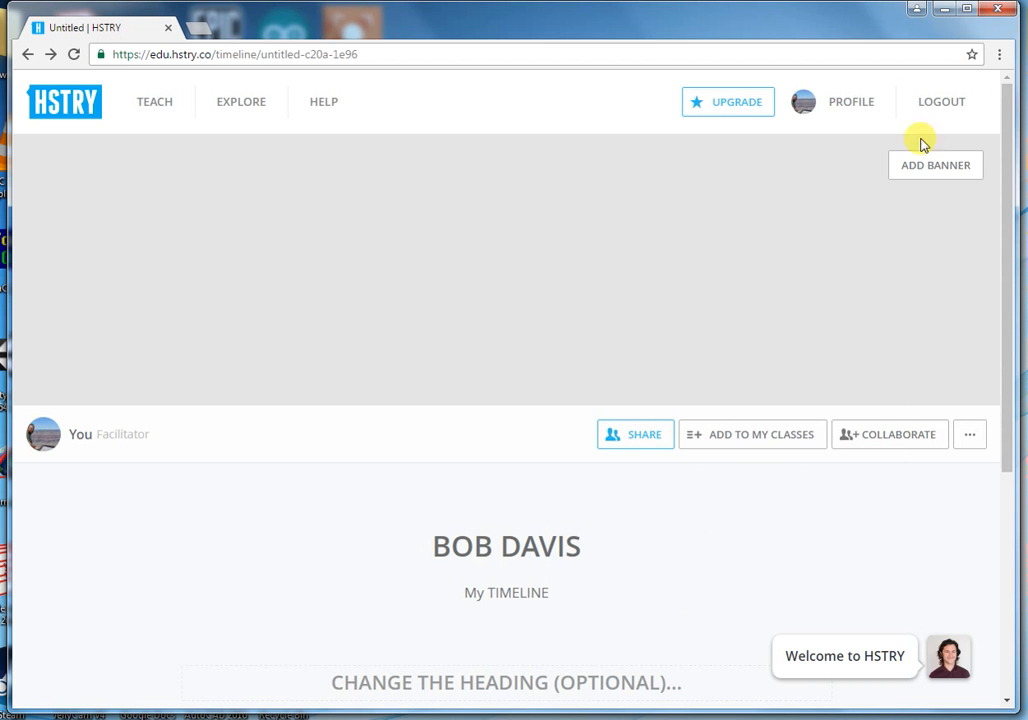
pyautogui.click(937, 174)
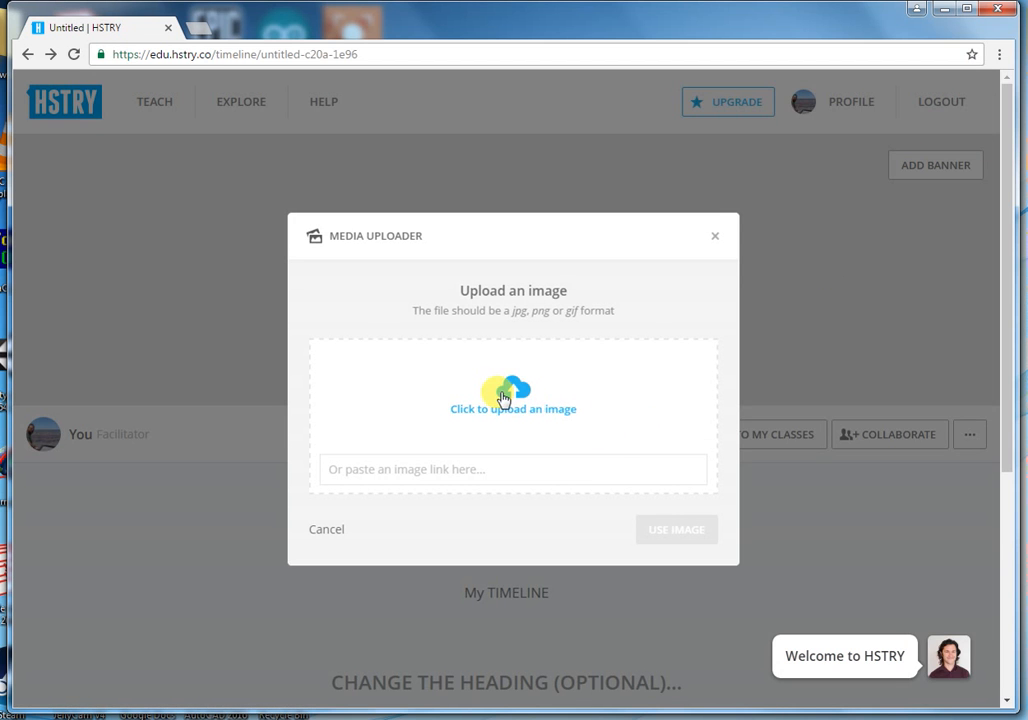
pyautogui.click(711, 238)
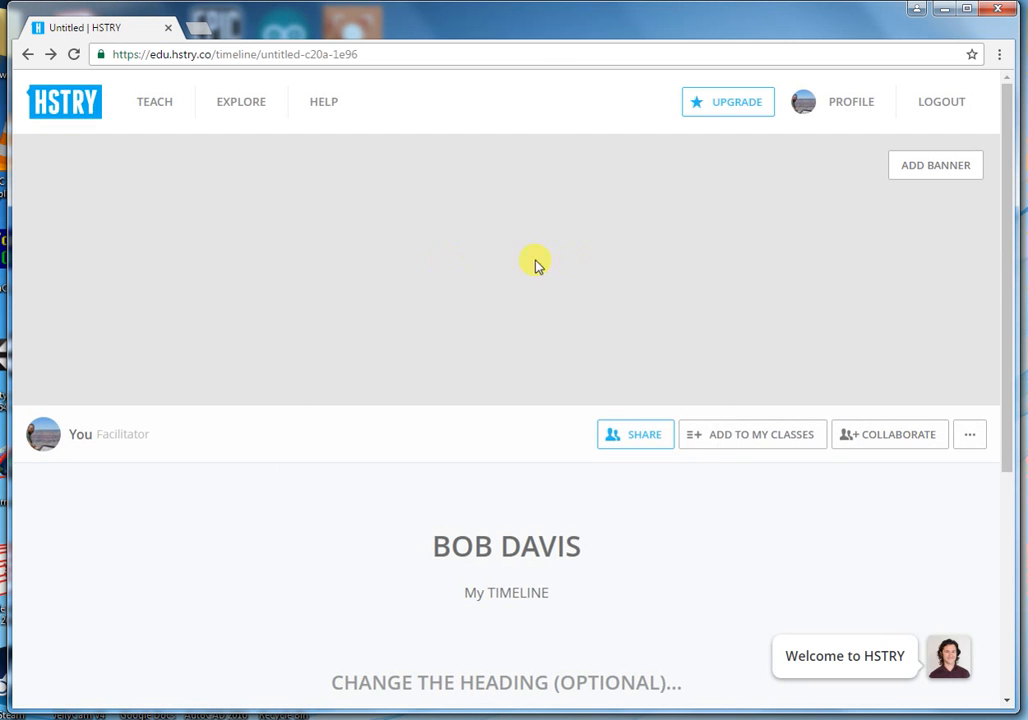
pyautogui.scroll(-2, 524, 395)
pyautogui.scroll(2, 524, 395)
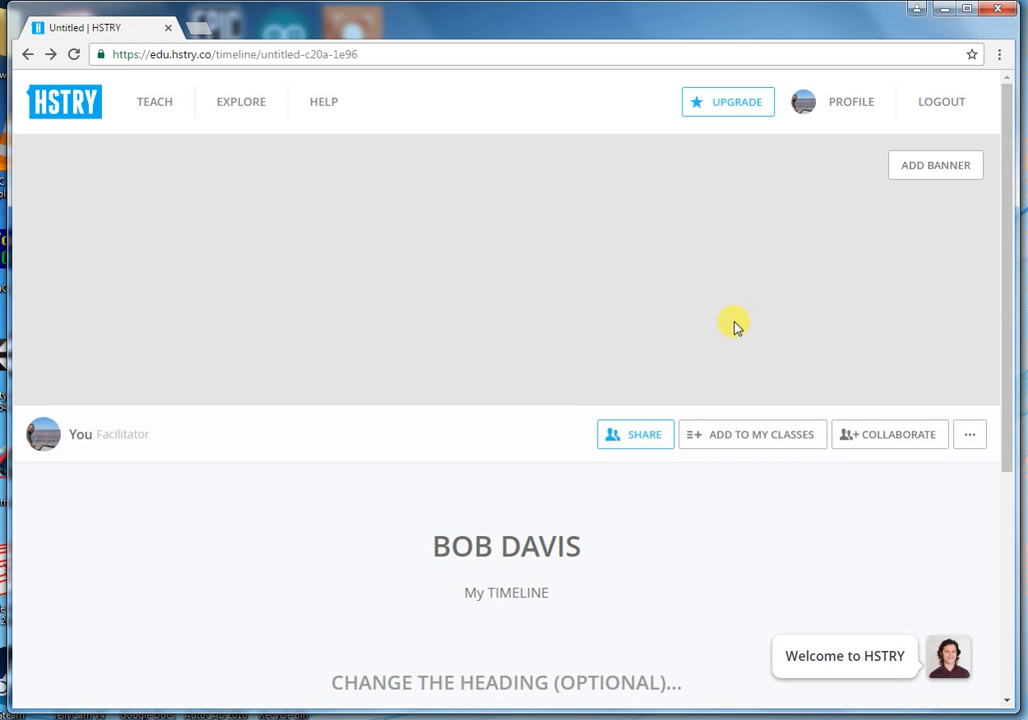
pyautogui.click(918, 166)
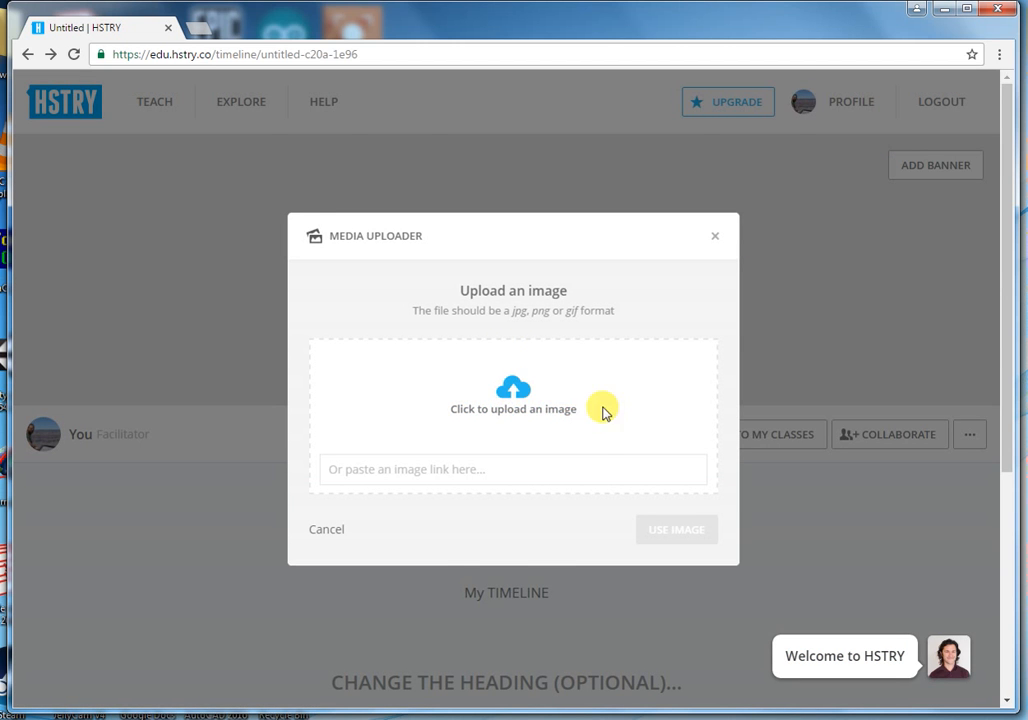
pyautogui.click(514, 392)
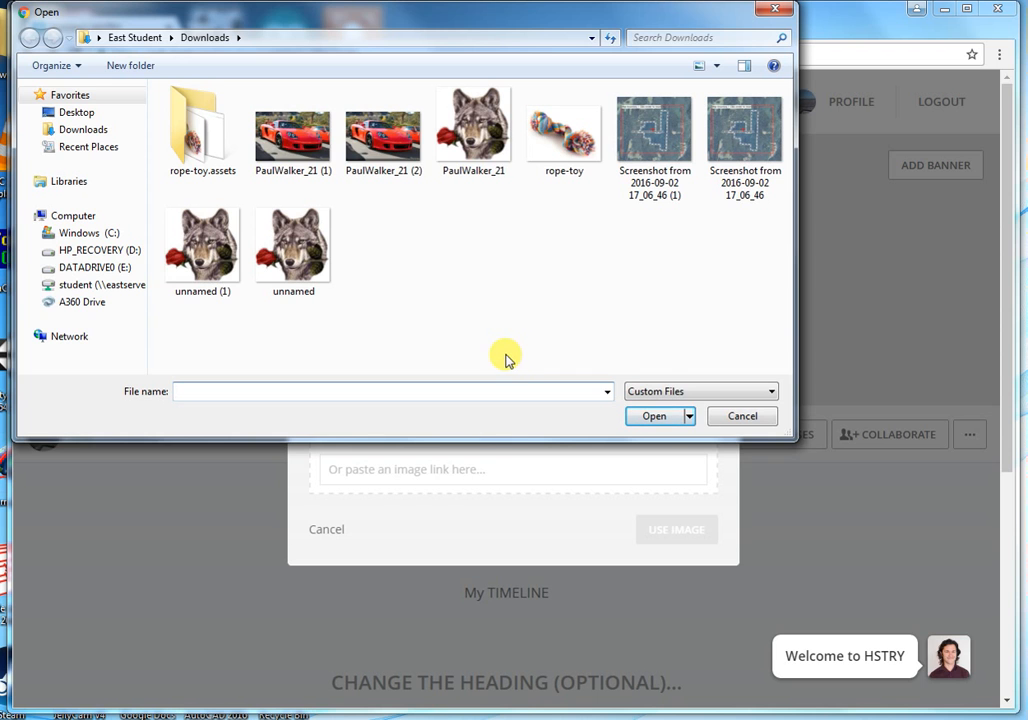
pyautogui.doubleClick(289, 139)
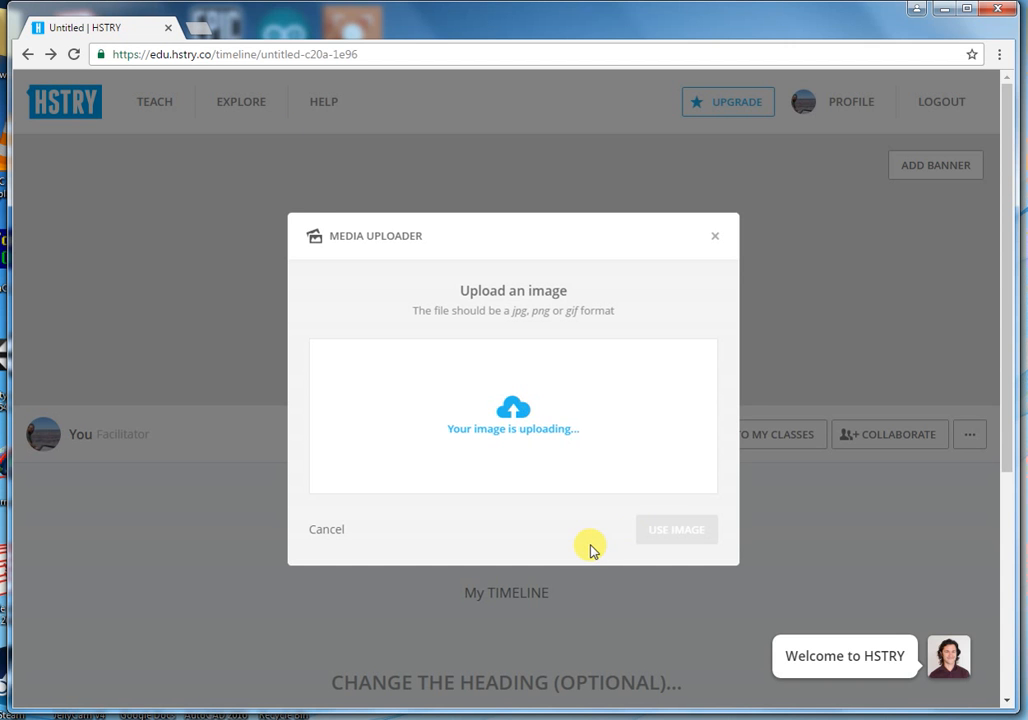
pyautogui.click(680, 531)
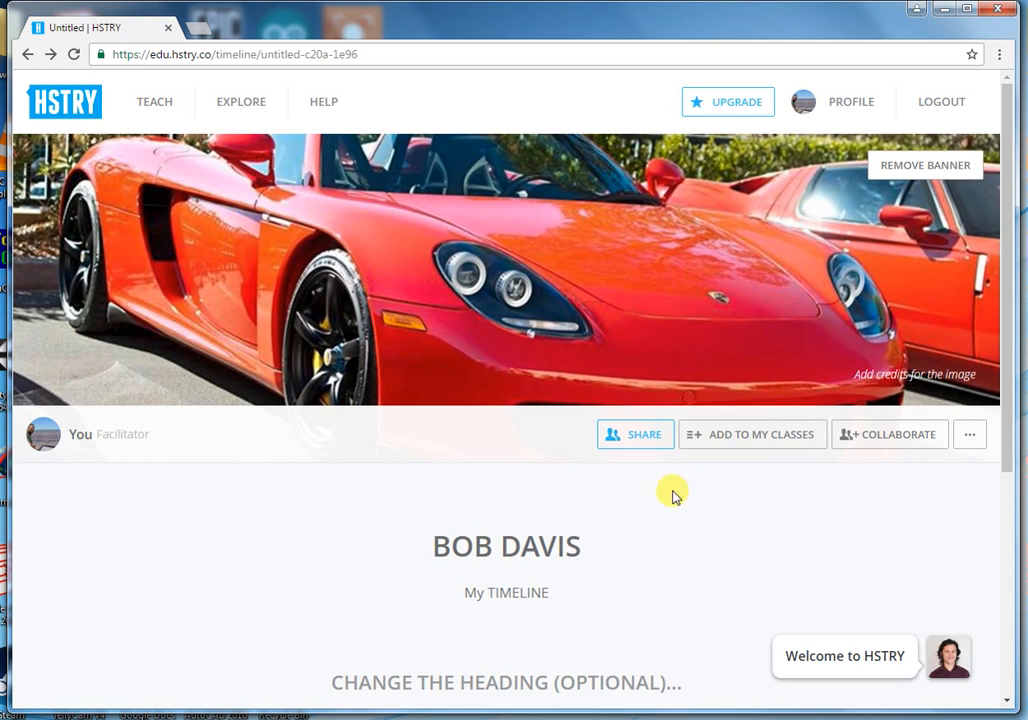
pyautogui.scroll(-3, 523, 333)
pyautogui.scroll(3, 525, 333)
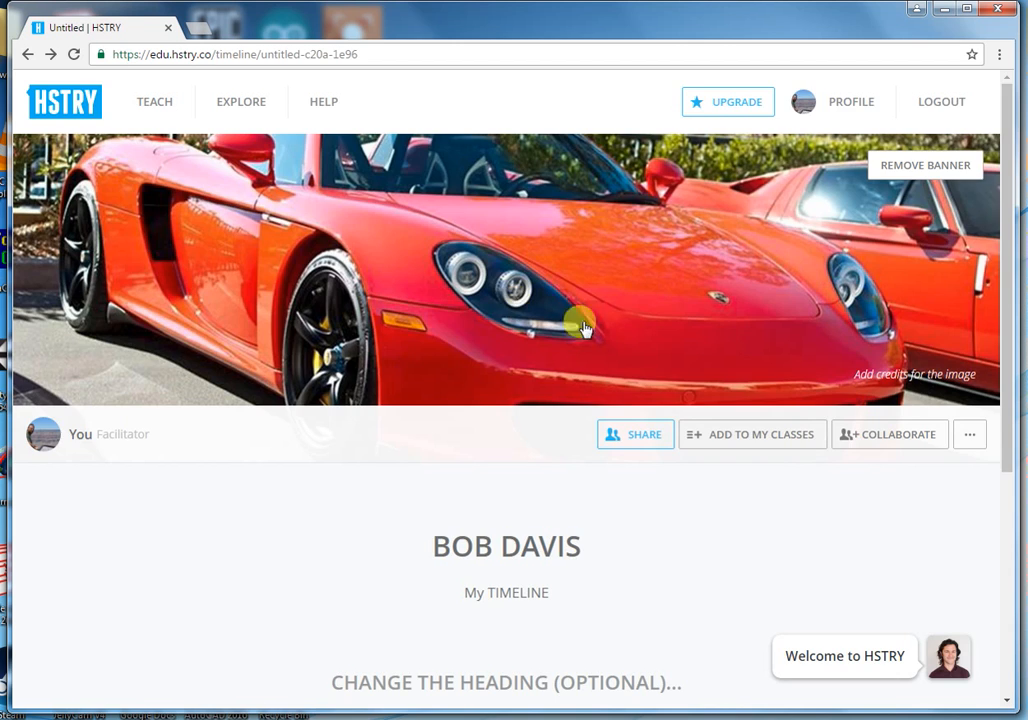
pyautogui.scroll(-4, 575, 330)
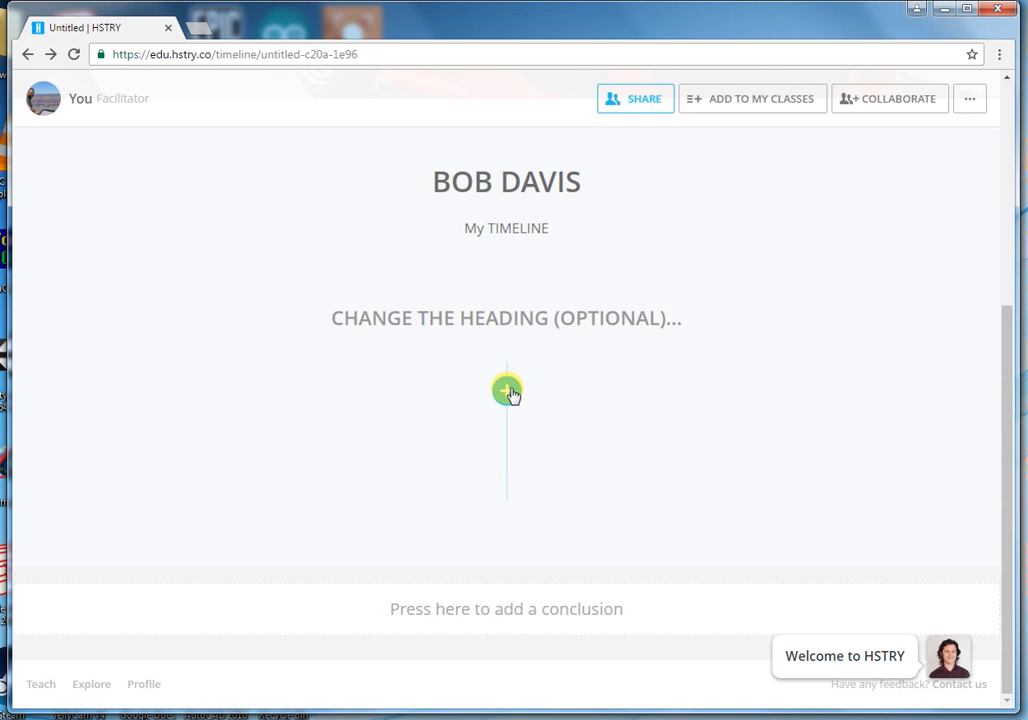
# - Add a Text block to the timeline and type the date 11/2/16
pyautogui.click(508, 391)
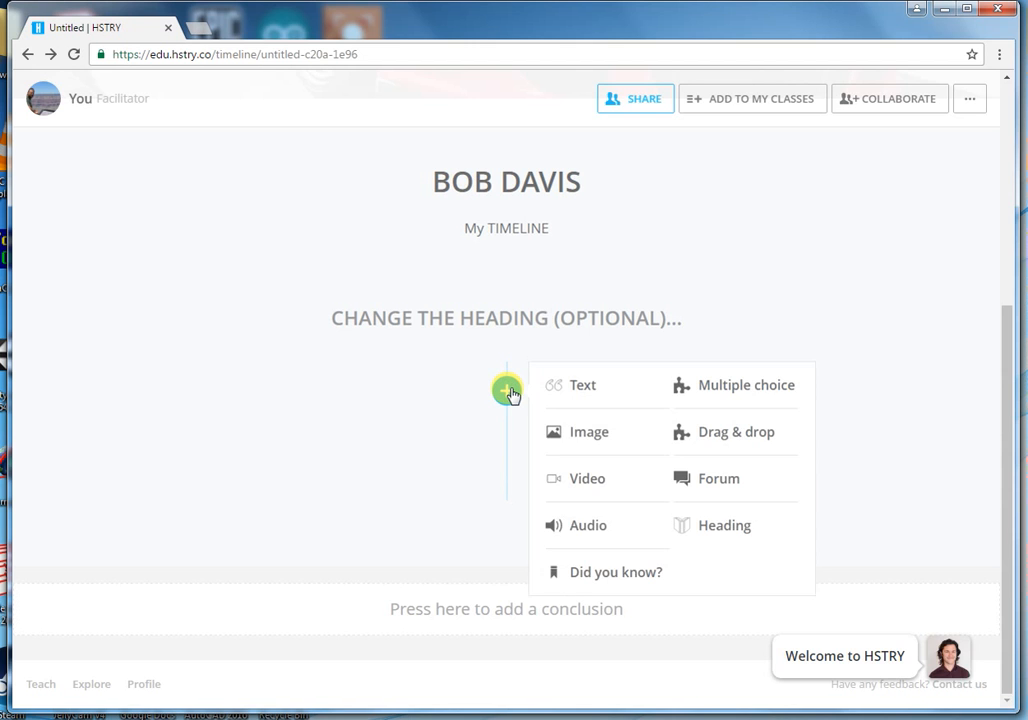
pyautogui.click(580, 387)
pyautogui.click(230, 425)
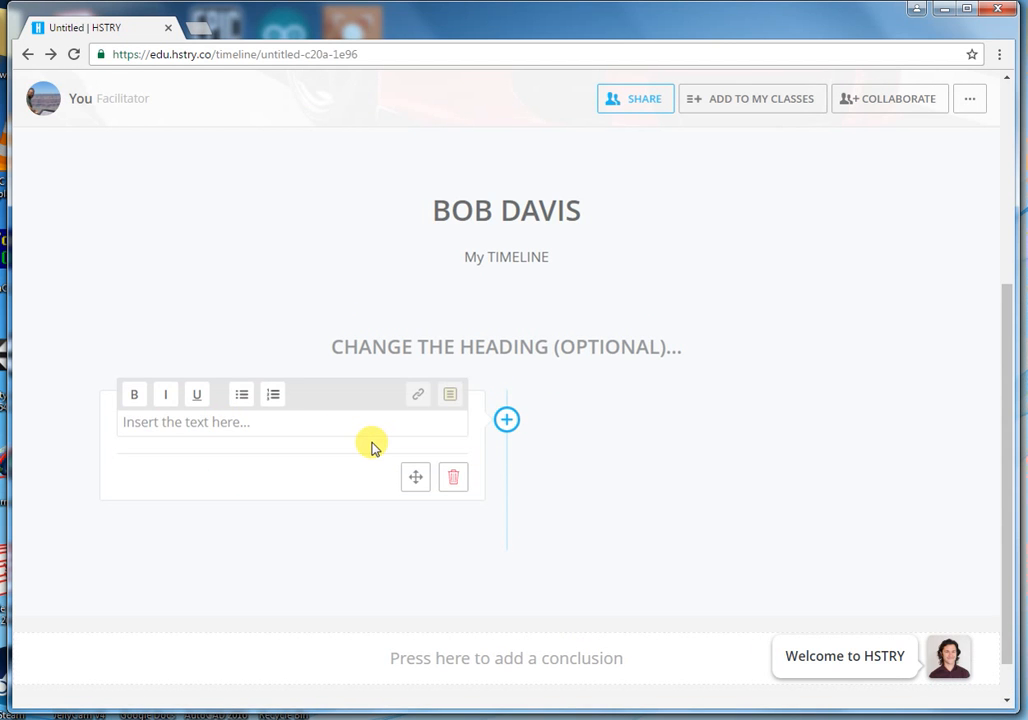
pyautogui.write('11/')
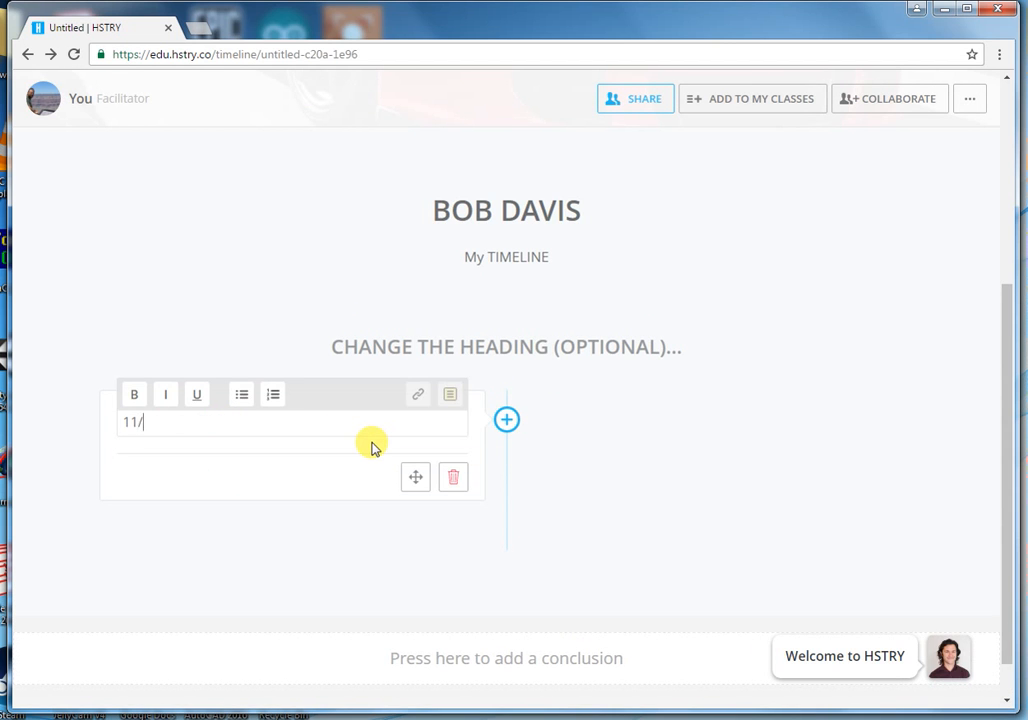
pyautogui.write('2/16')
# - Remove the extra empty line below 11/2/16 and check the date text
pyautogui.press('Return')
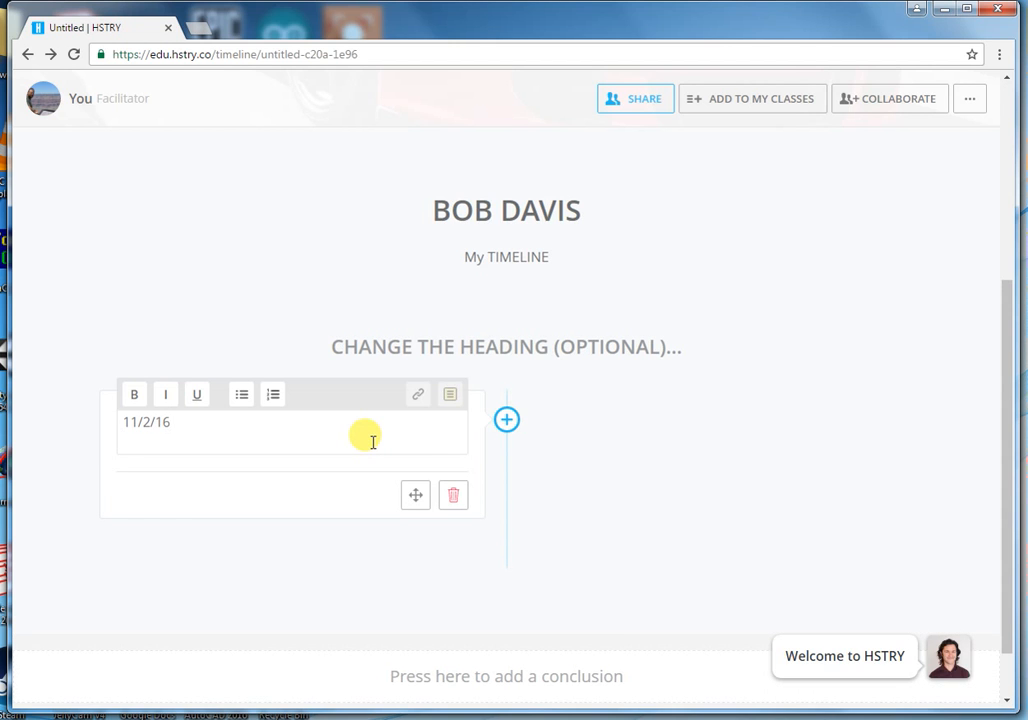
pyautogui.press('BackSpace')
pyautogui.moveTo(197, 425); pyautogui.dragTo(106, 420)
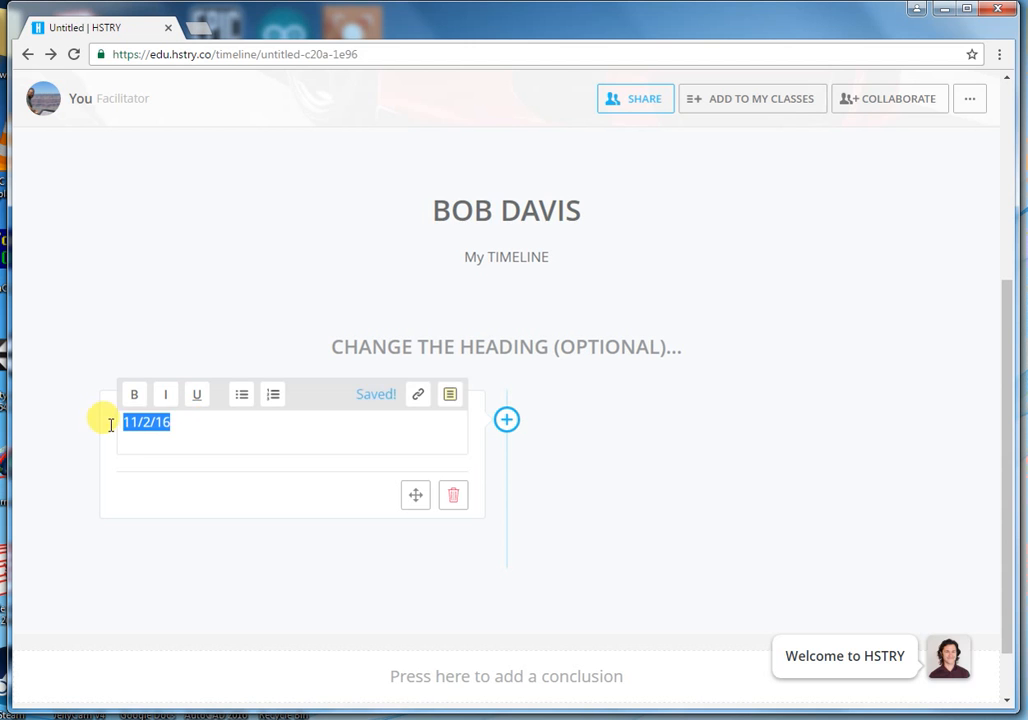
pyautogui.moveTo(174, 417); pyautogui.dragTo(117, 412)
pyautogui.click(176, 426)
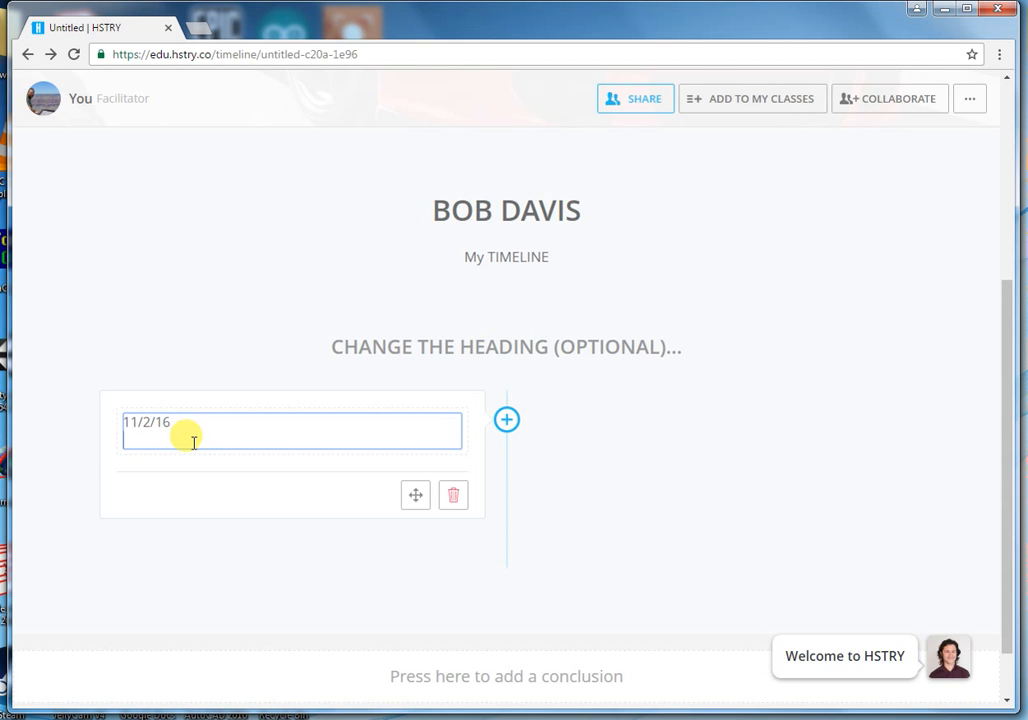
pyautogui.press('Return')
pyautogui.write('mY FIRST')
pyautogui.press('BackSpace')
pyautogui.press('BackSpace')
pyautogui.press('BackSpace')
pyautogui.press('BackSpace')
pyautogui.press('BackSpace')
pyautogui.press('BackSpace')
pyautogui.press('BackSpace')
pyautogui.press('BackSpace')
pyautogui.write('My first project.......')
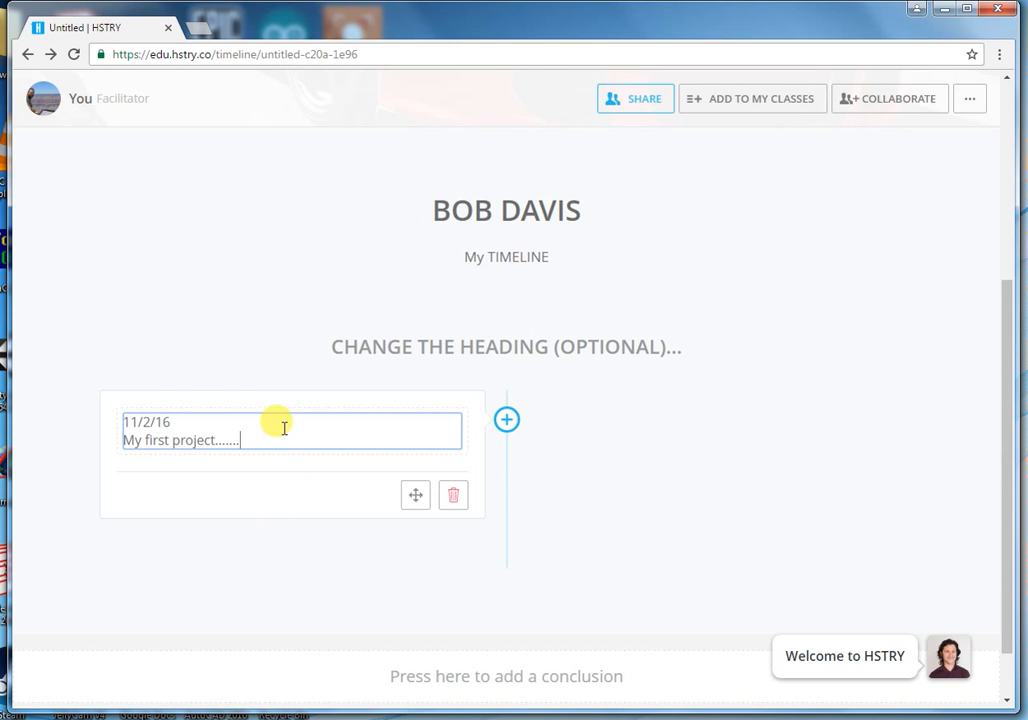
pyautogui.press('BackSpace')
pyautogui.press('BackSpace')
pyautogui.press('BackSpace')
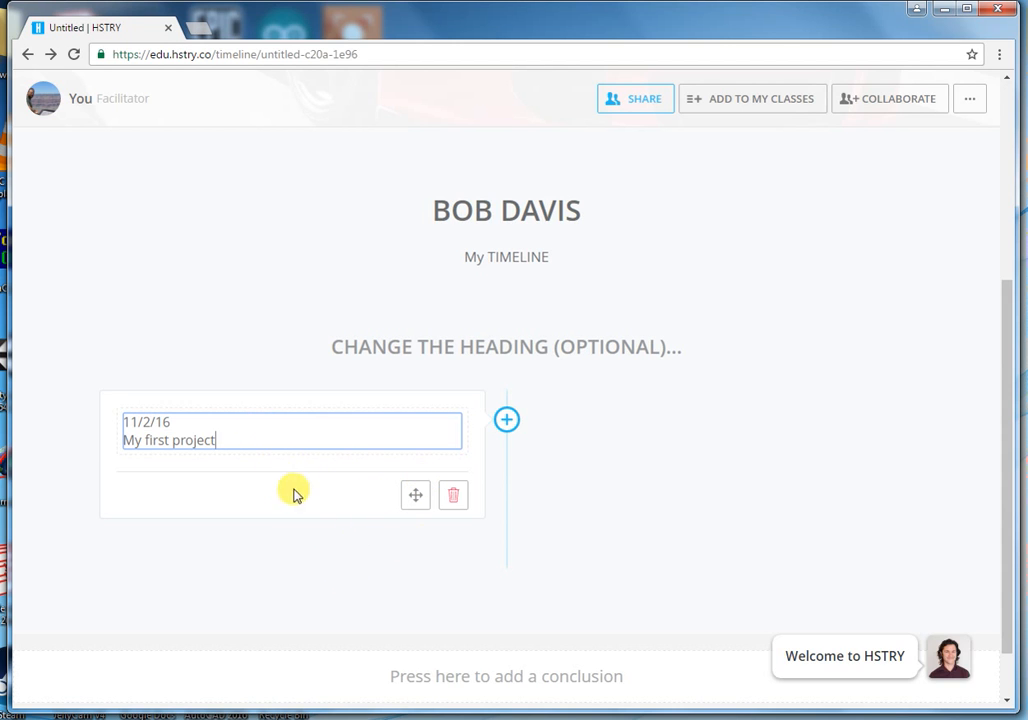
pyautogui.moveTo(245, 440); pyautogui.dragTo(118, 444)
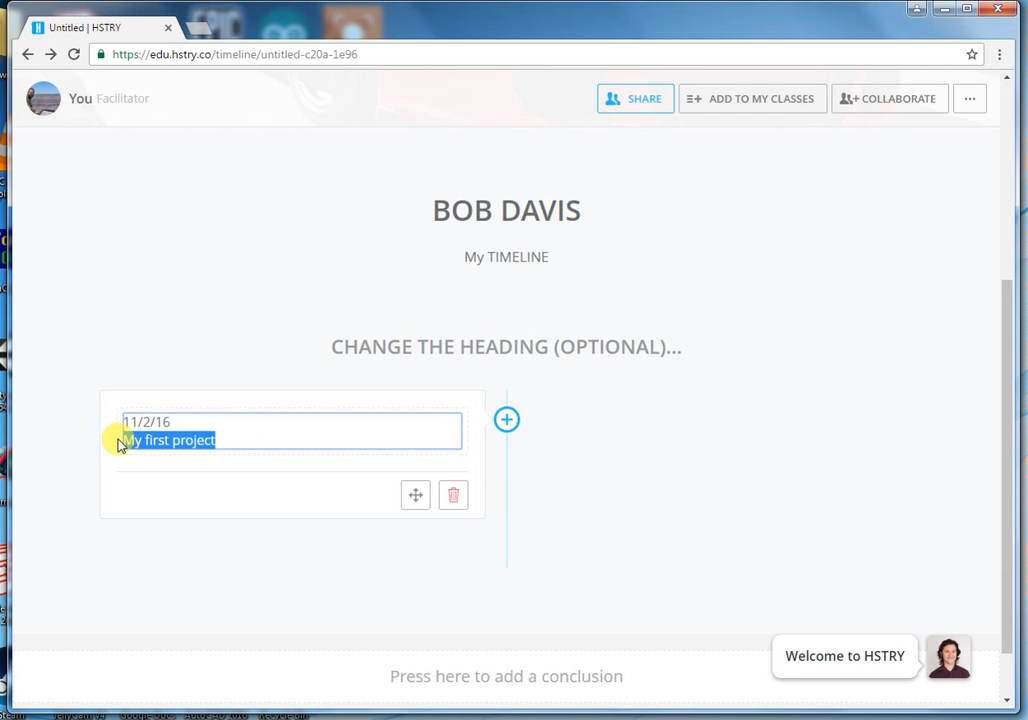
pyautogui.press('BackSpace')
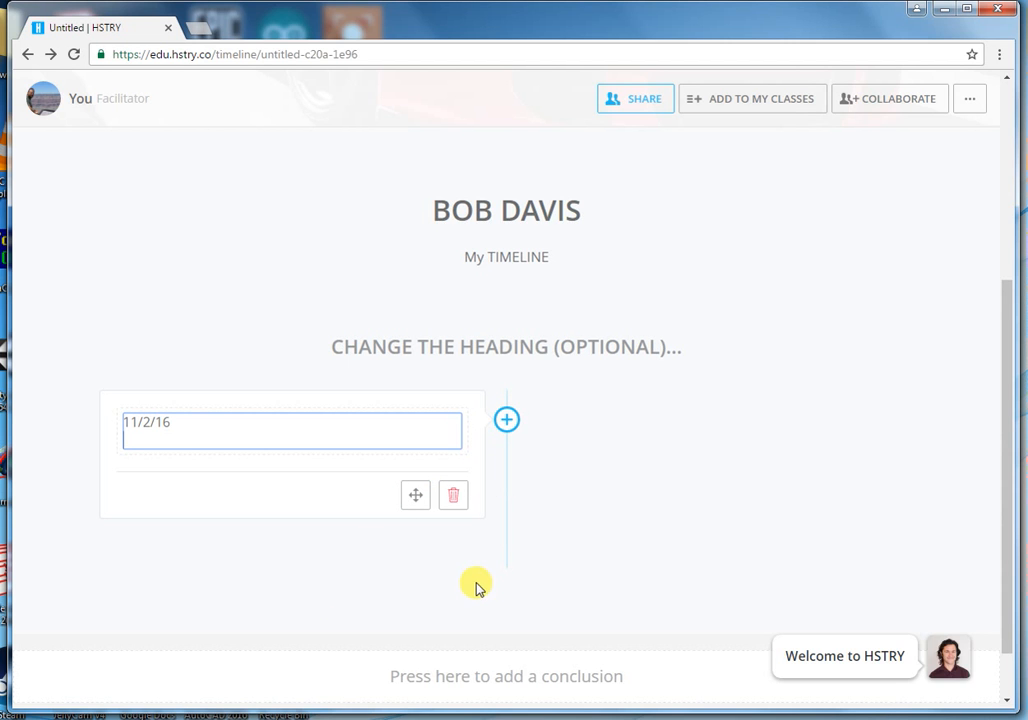
pyautogui.click(436, 432)
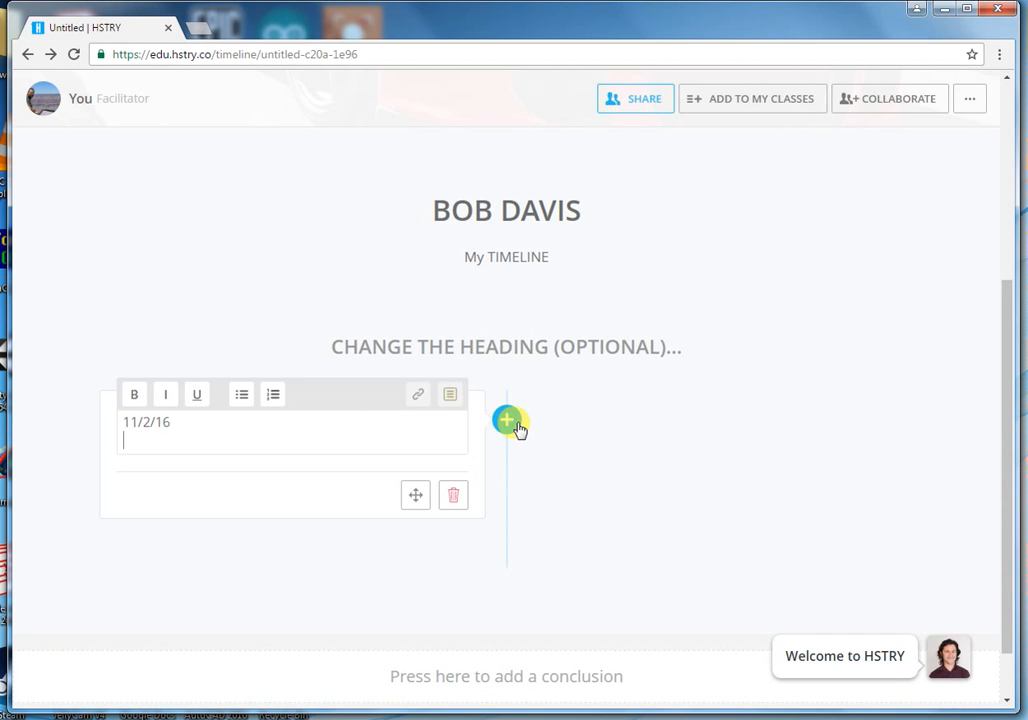
# - Add an Image block beside the 11/2/16 entry and bring up its Media Uploader
pyautogui.click(508, 424)
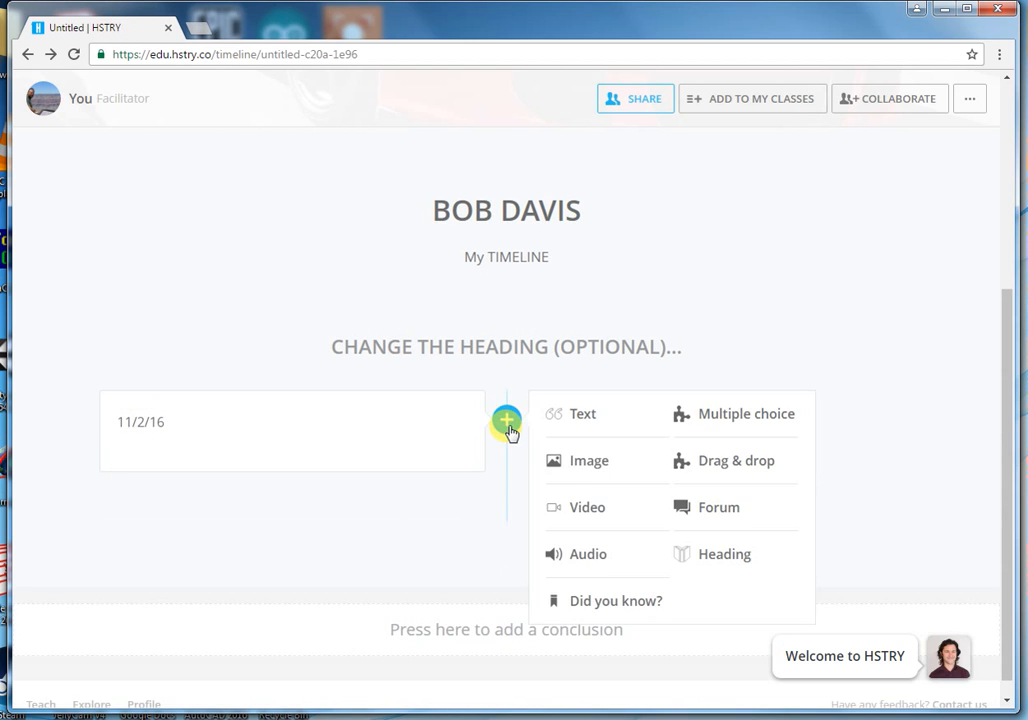
pyautogui.click(580, 463)
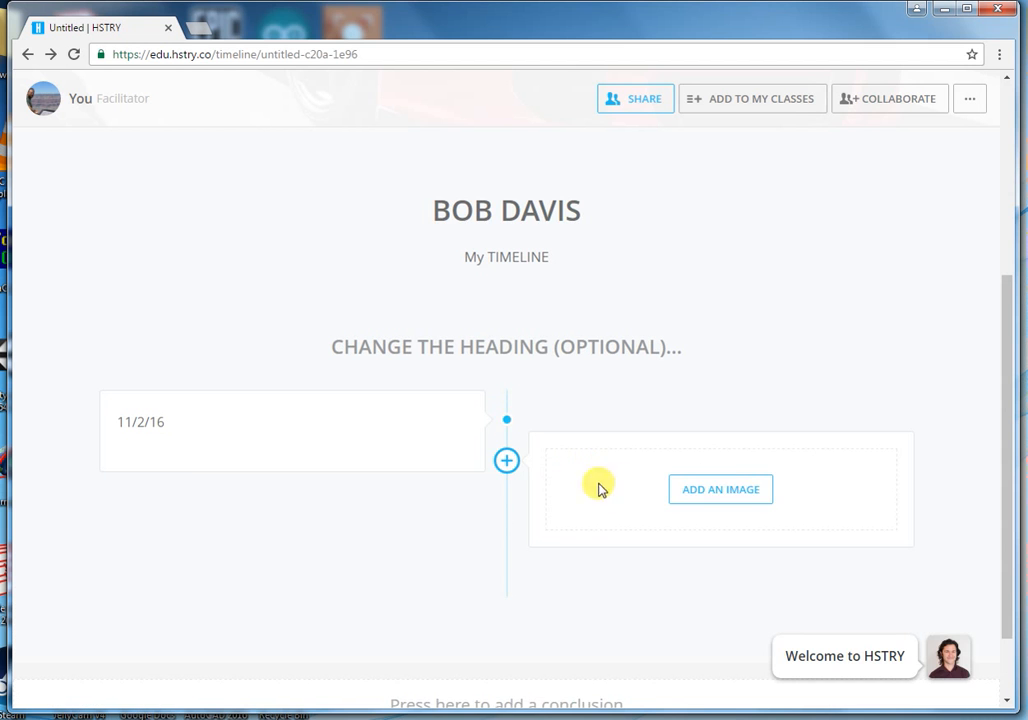
pyautogui.click(716, 491)
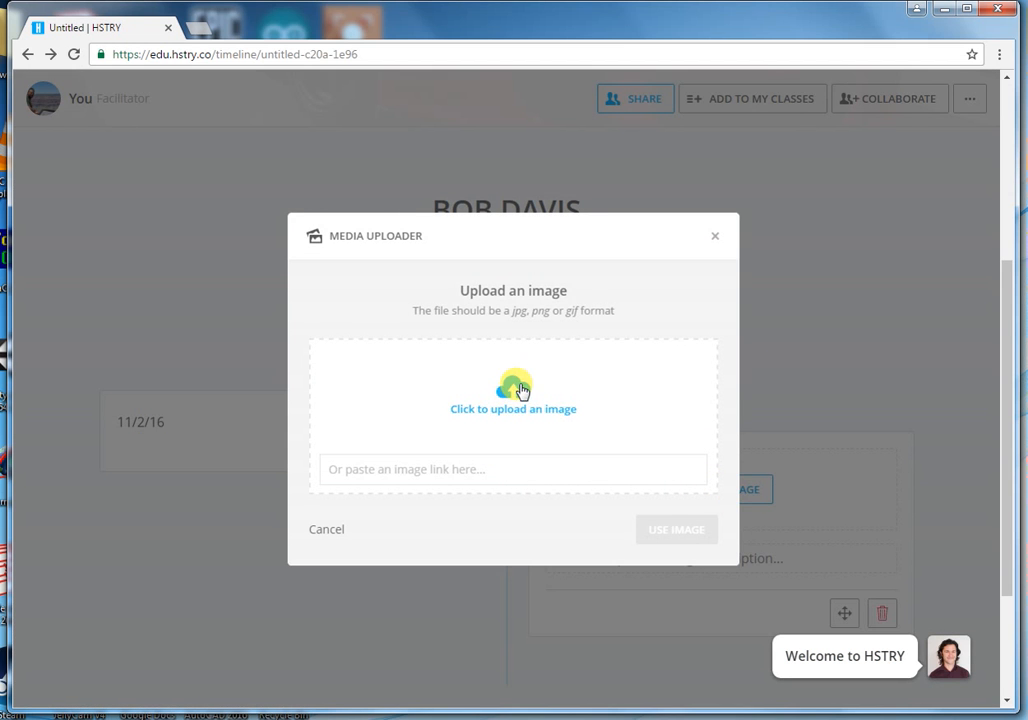
# - Upload 'Screenshot from 2016-09-02' from Downloads and use it as the map image
pyautogui.click(521, 392)
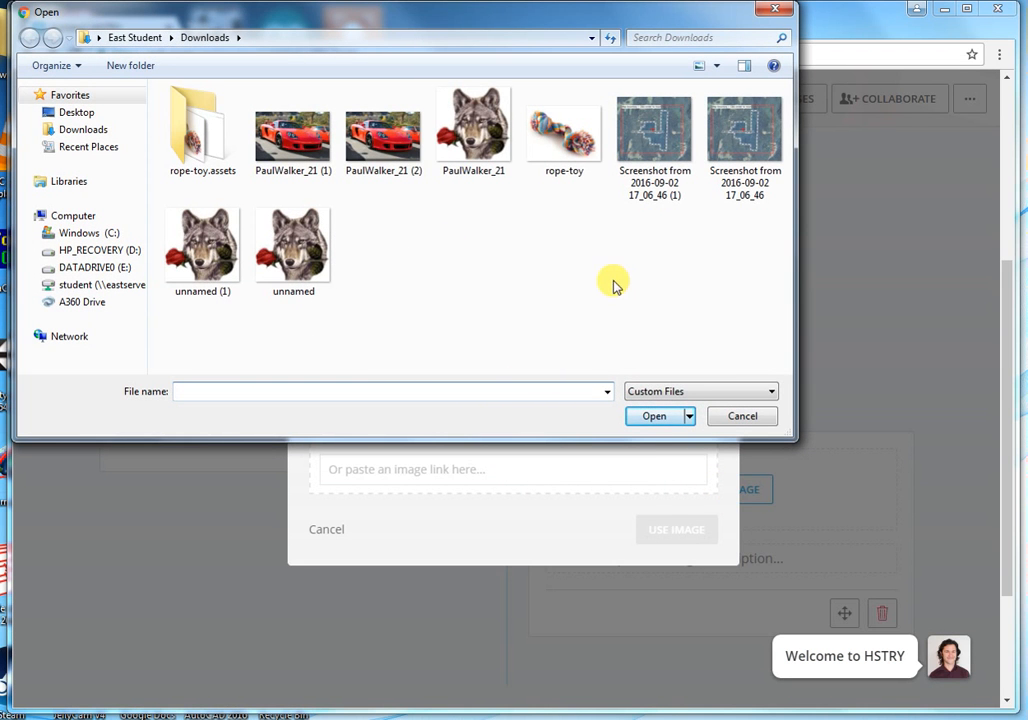
pyautogui.doubleClick(663, 133)
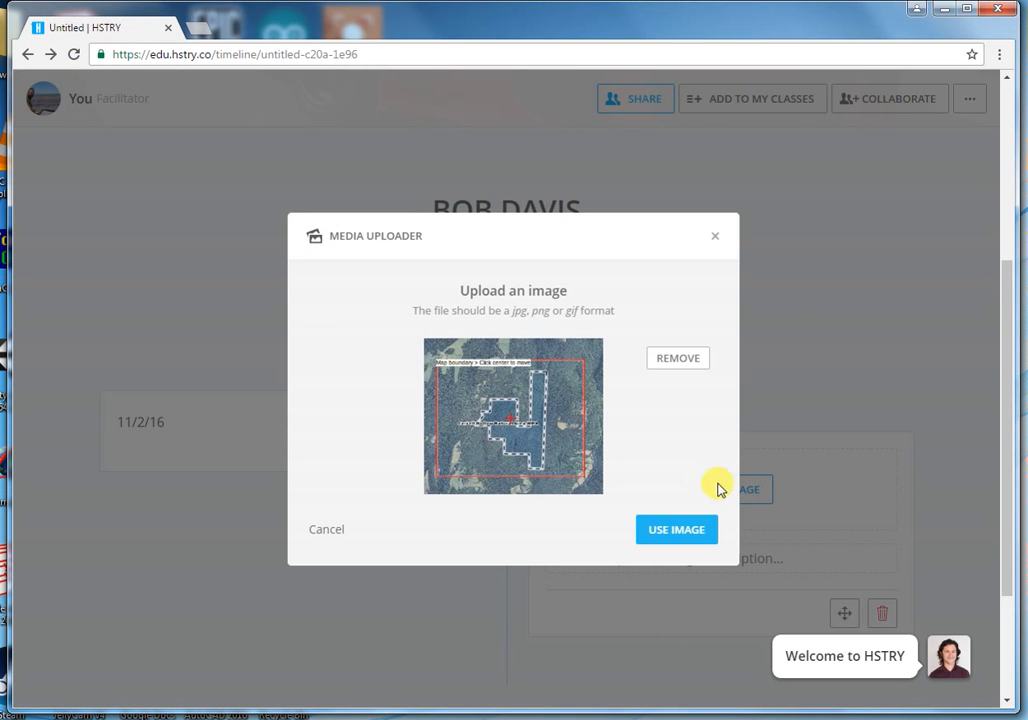
pyautogui.click(670, 535)
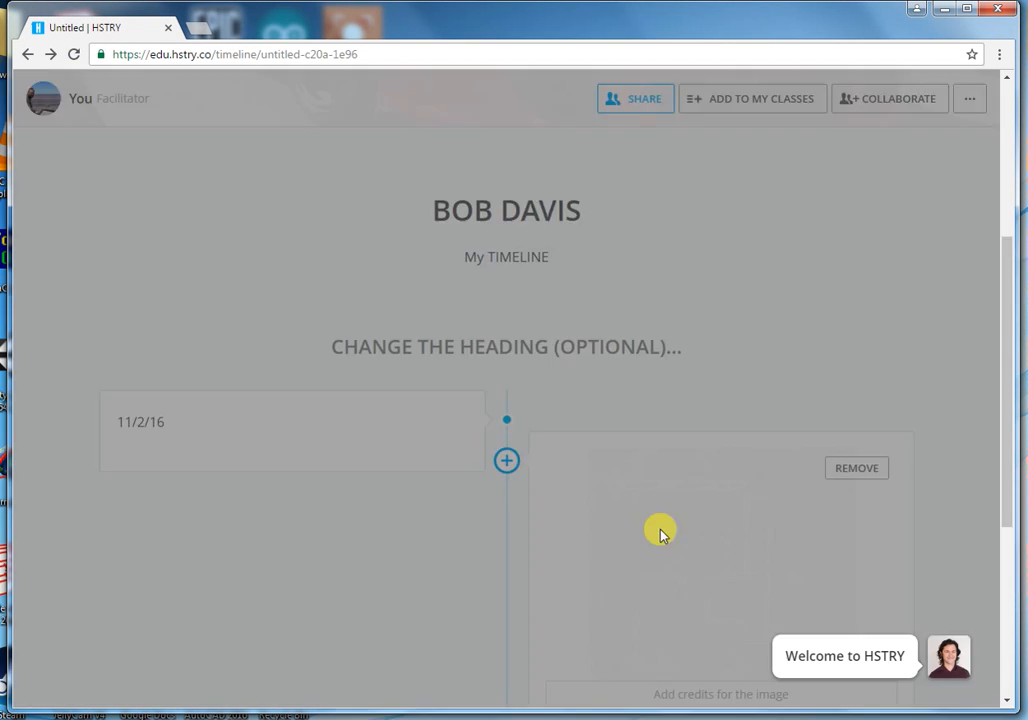
pyautogui.scroll(-1, 630, 507)
pyautogui.scroll(-2, 630, 507)
# - Caption the map: Garrett Hollow Natural Area drone footage for the Arkansas Natural Heritage website
pyautogui.click(619, 489)
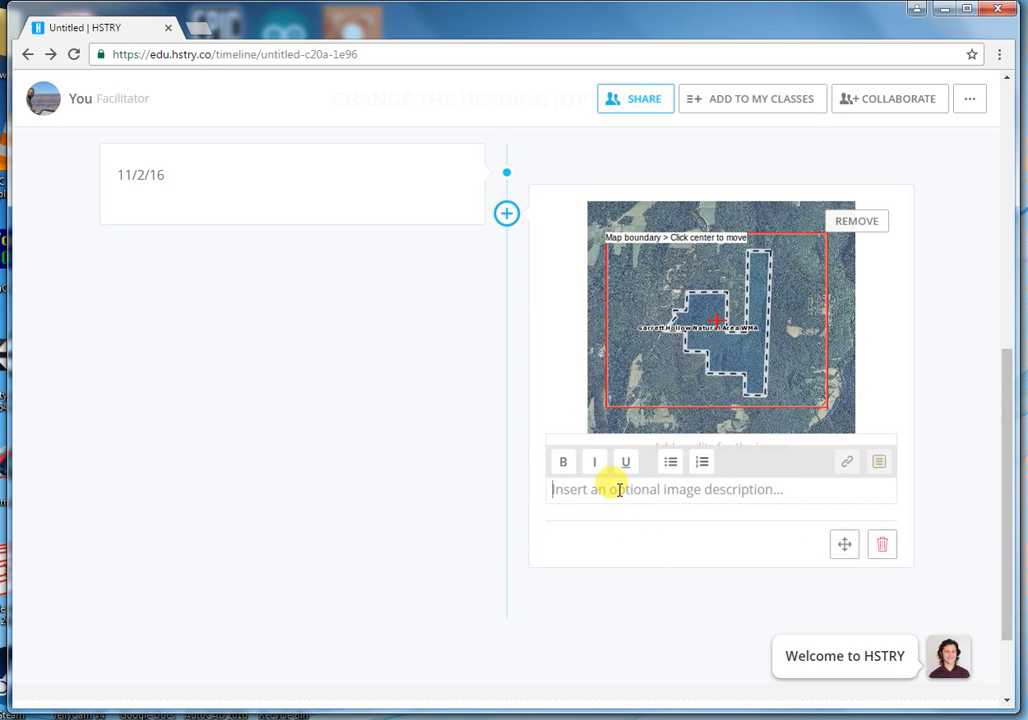
pyautogui.write('T')
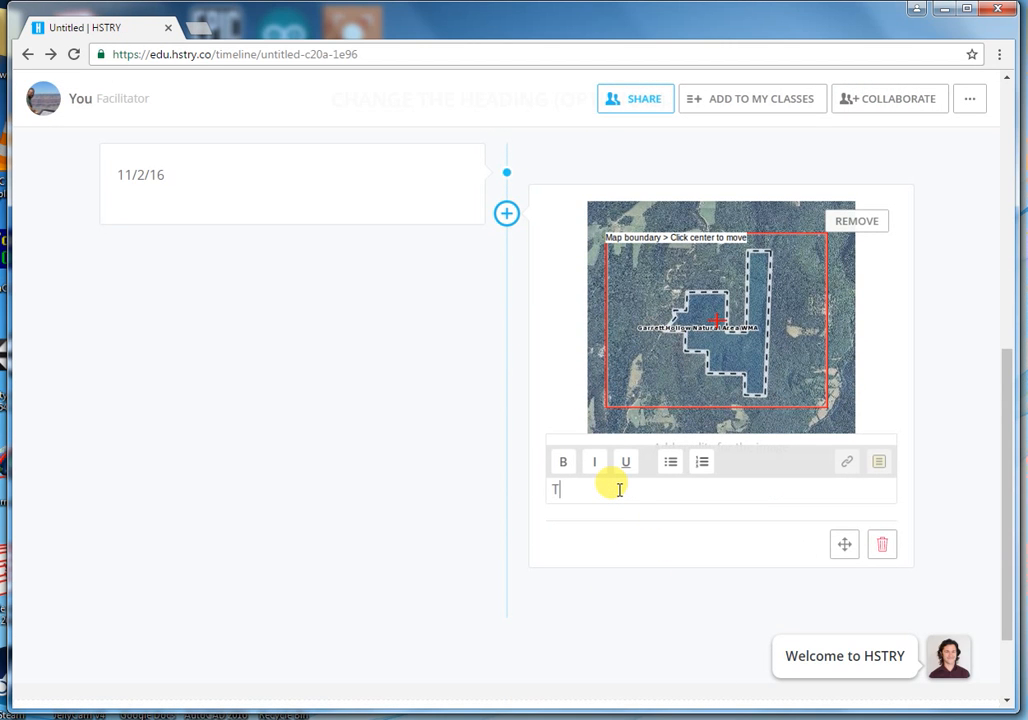
pyautogui.write('his is Garrett Ha')
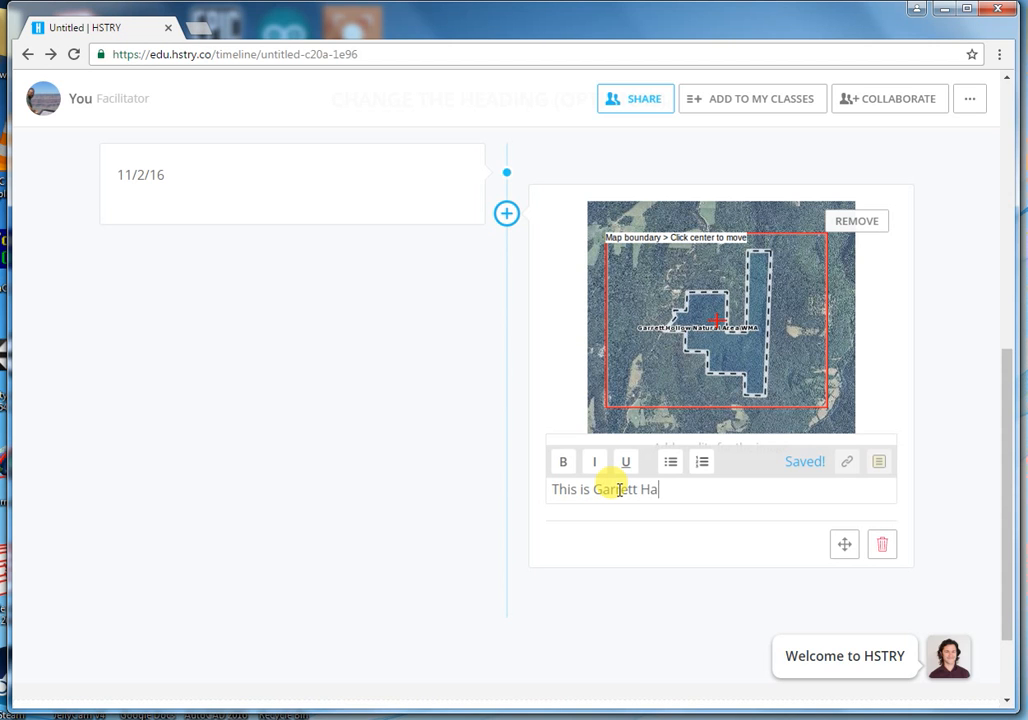
pyautogui.press('BackSpace')
pyautogui.write('ollow N')
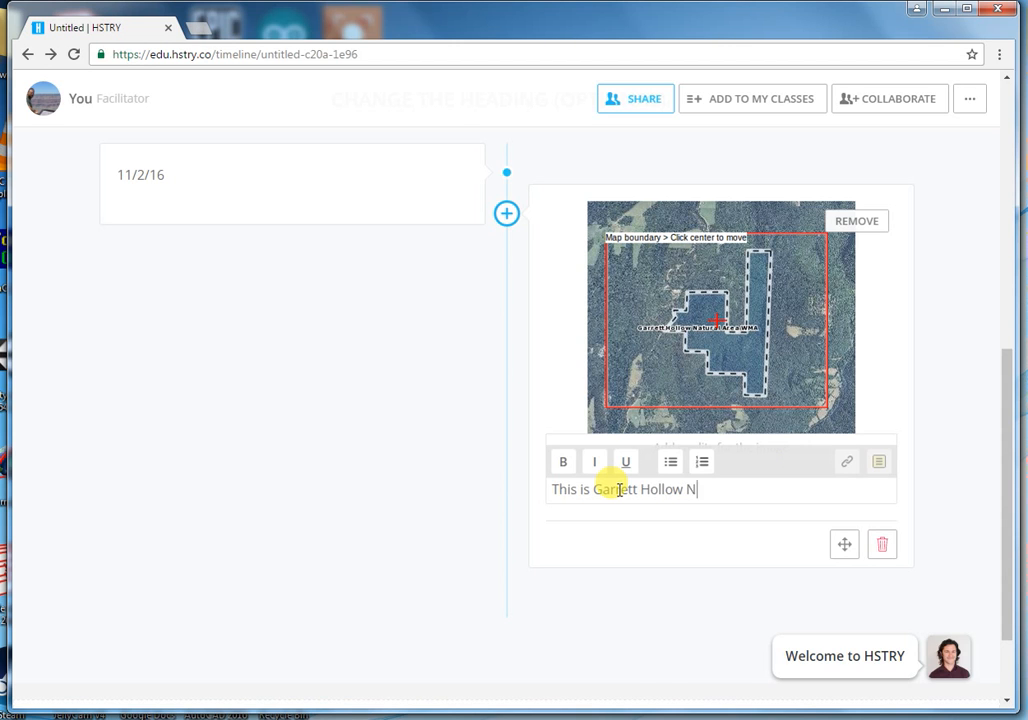
pyautogui.write('atural Area. Our group')
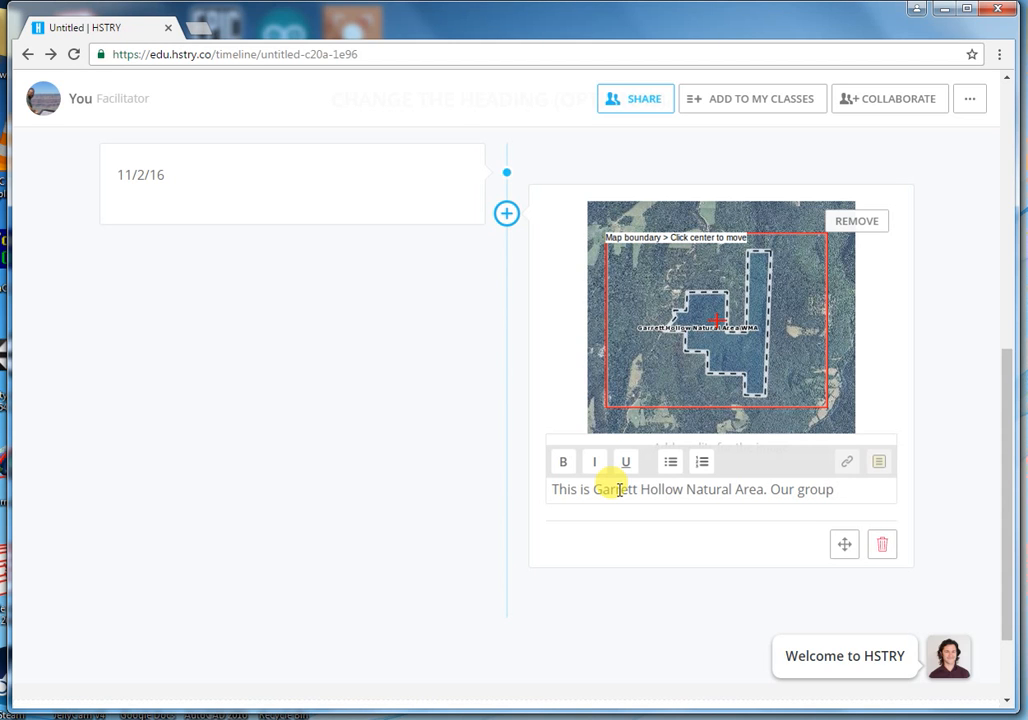
pyautogui.write('sfilmed aerial footage')
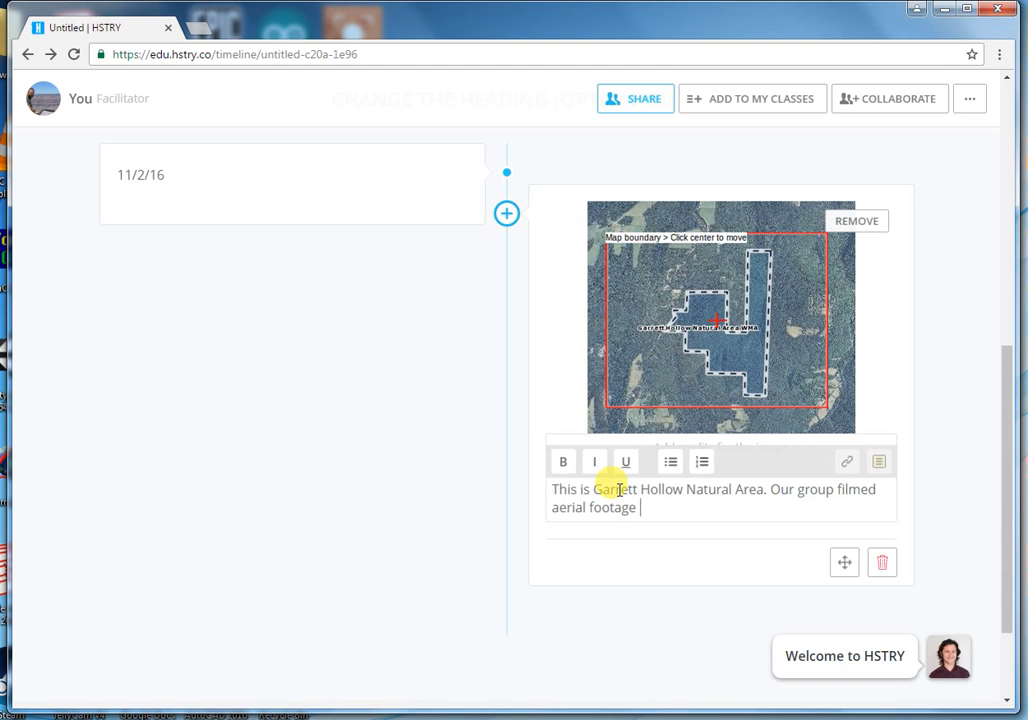
pyautogui.write(' with the drone')
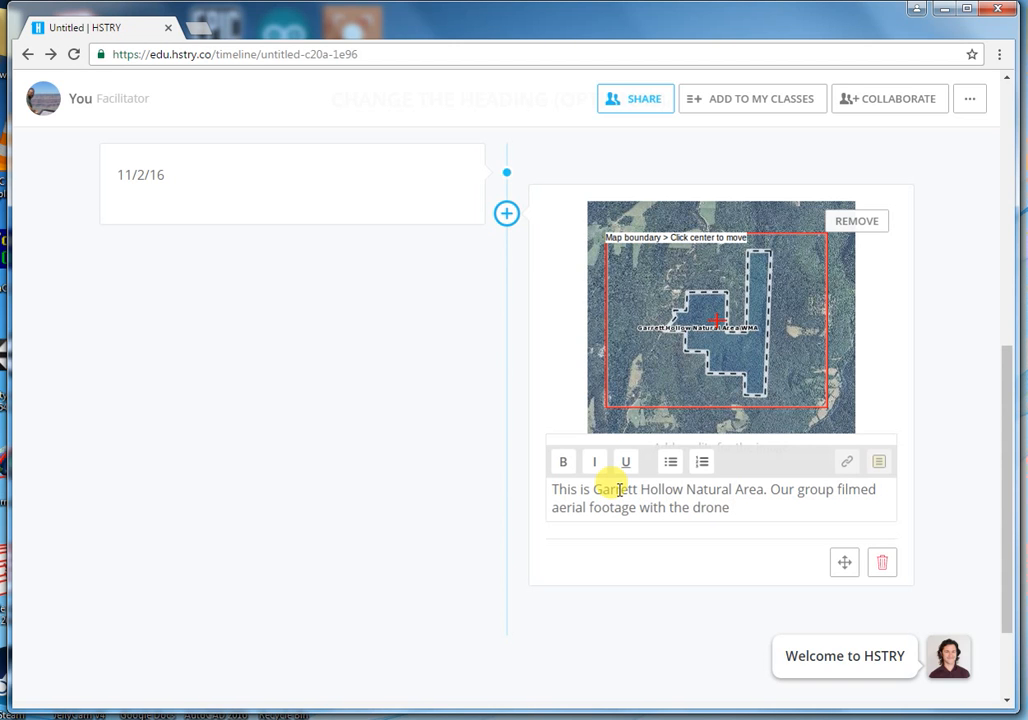
pyautogui.write(' of this ')
pyautogui.write('site')
pyautogui.write(' go')
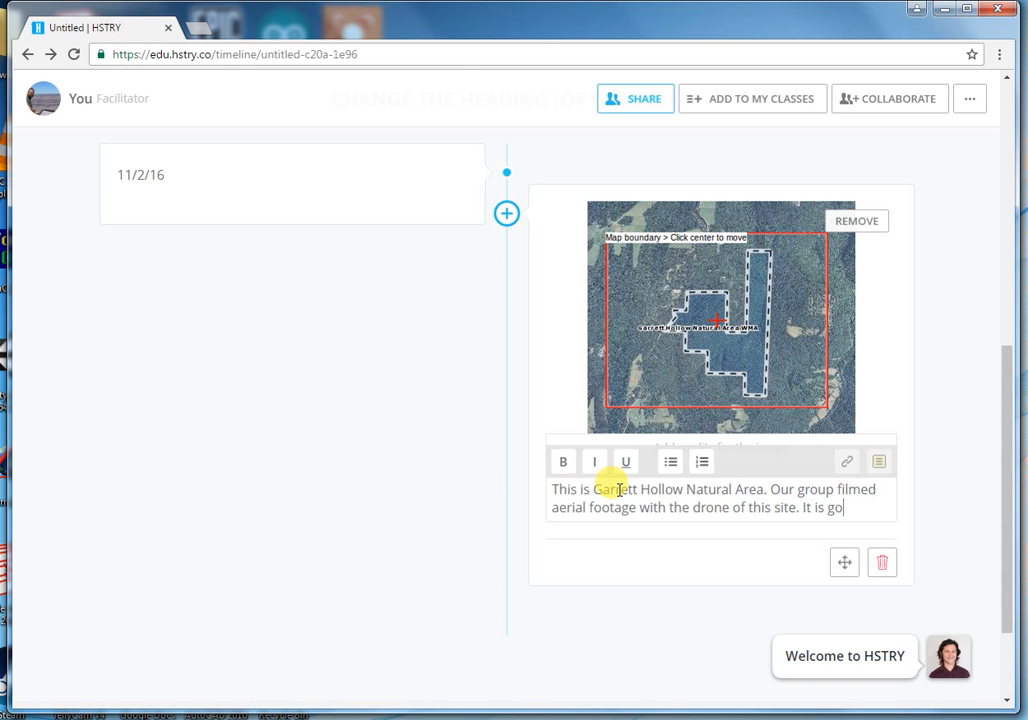
pyautogui.write('ing to be ')
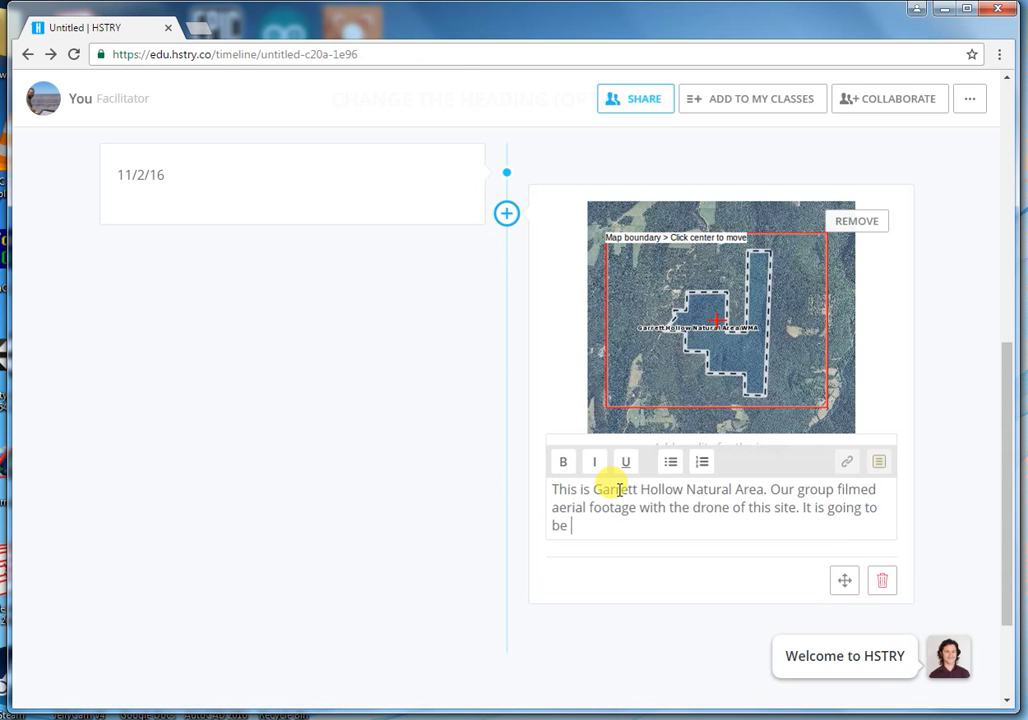
pyautogui.write('provided for the')
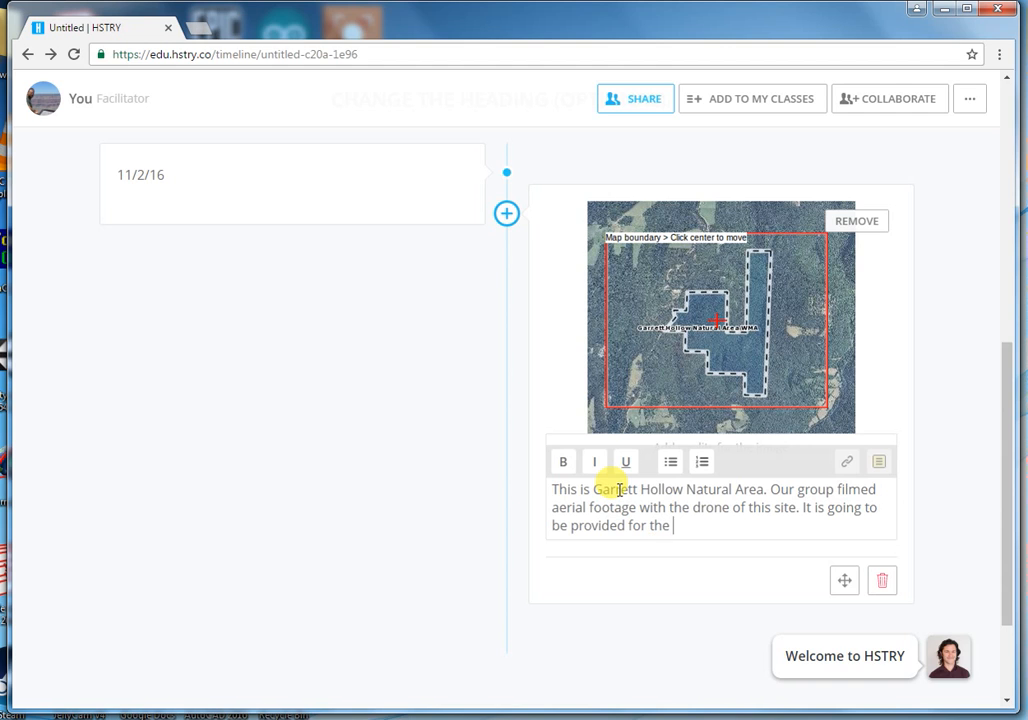
pyautogui.write(' Arkansas Max')
pyautogui.press('BackSpace')
pyautogui.press('BackSpace')
pyautogui.press('BackSpace')
pyautogui.press('BackSpace')
pyautogui.write('Natur')
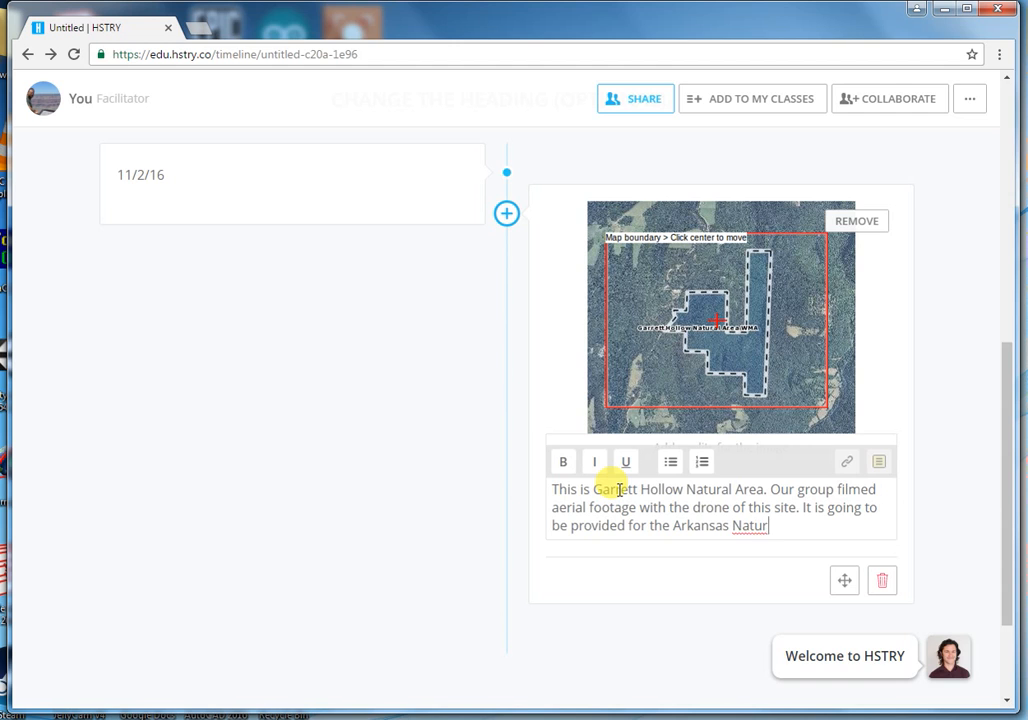
pyautogui.write('al Heritage')
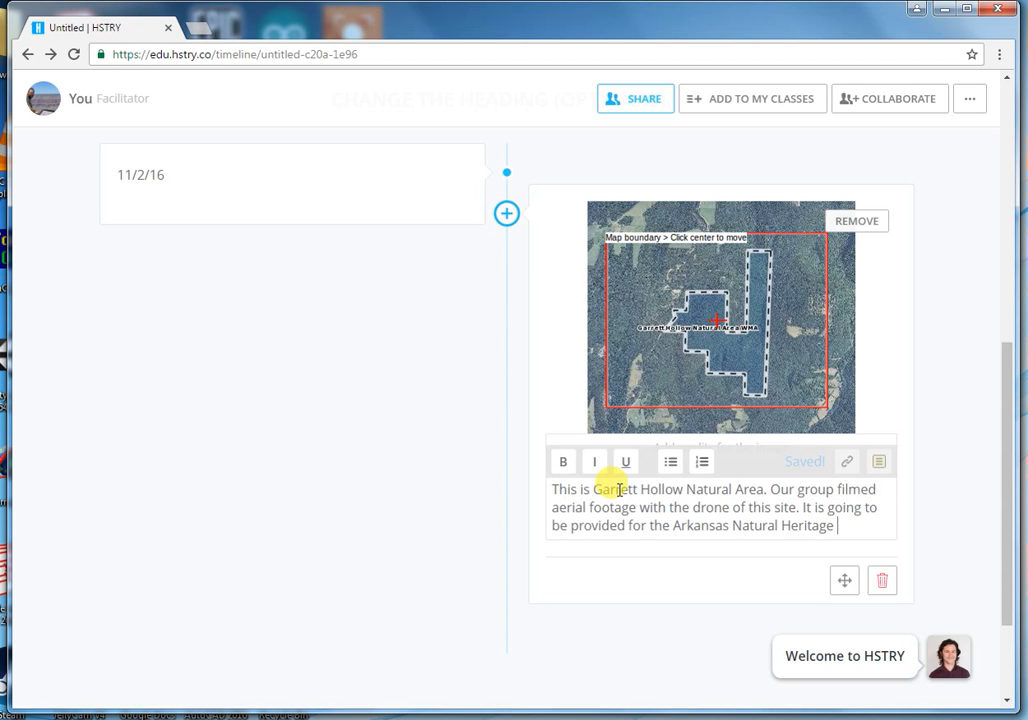
pyautogui.write('website.')
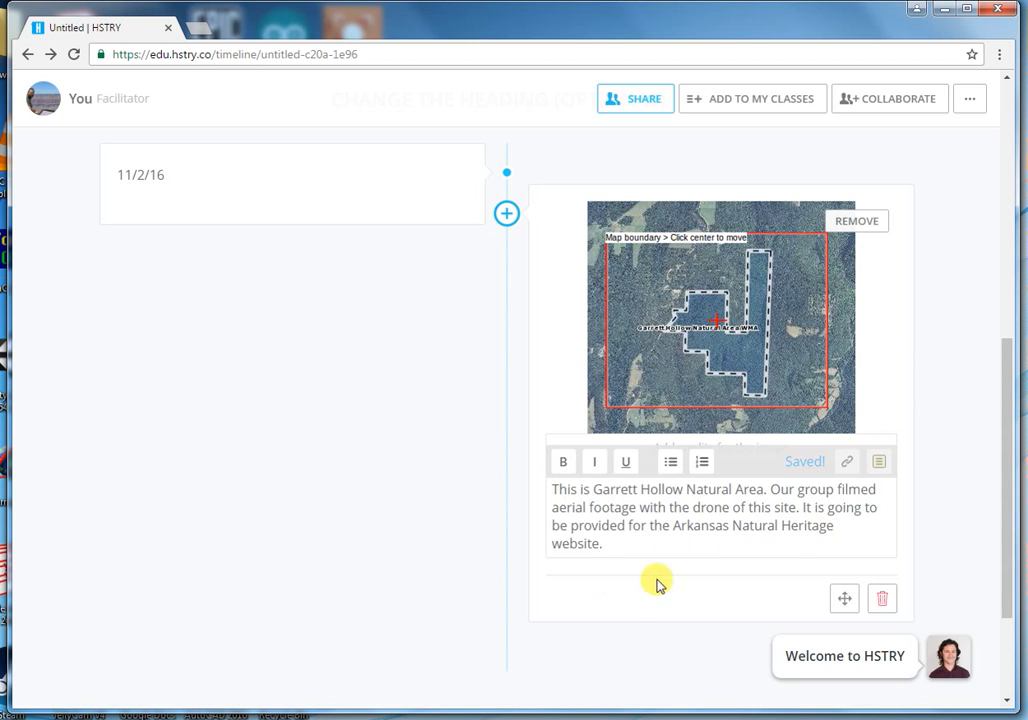
# - Close the caption editor and scroll through the finished timeline
pyautogui.click(430, 450)
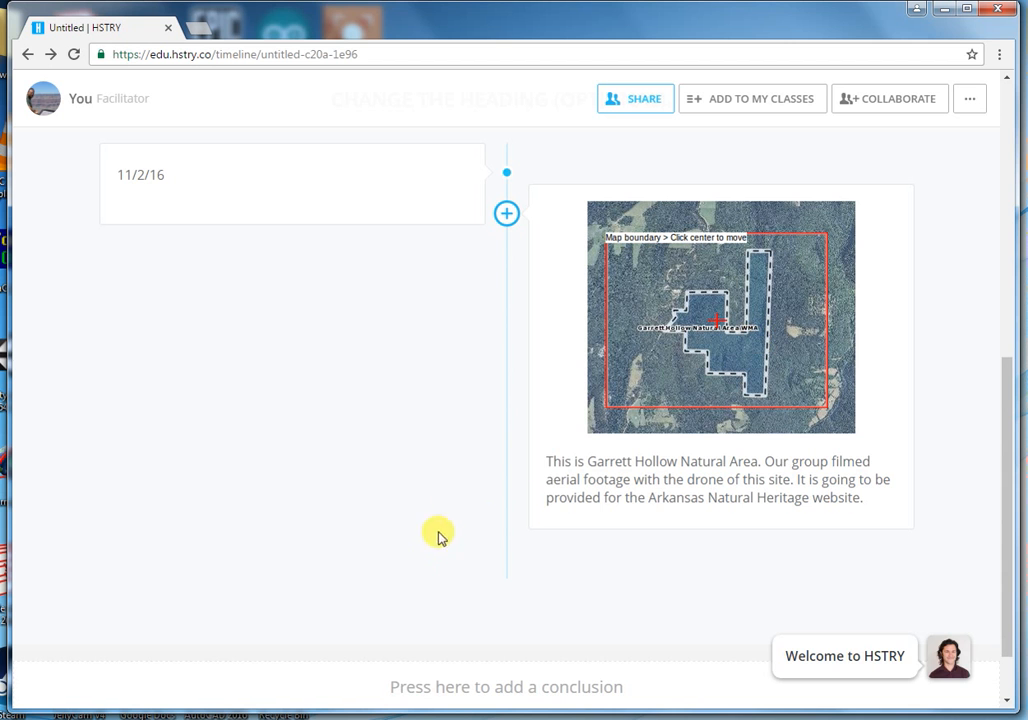
pyautogui.scroll(-1, 700, 550)
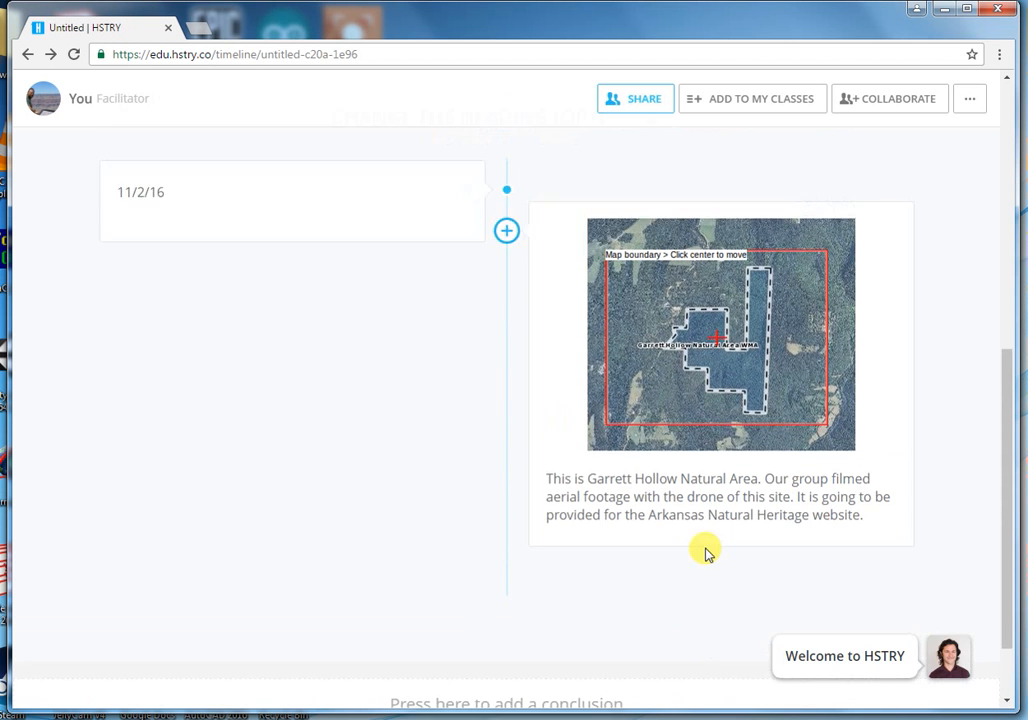
pyautogui.scroll(5, 707, 553)
pyautogui.scroll(2, 604, 458)
pyautogui.scroll(-4, 565, 475)
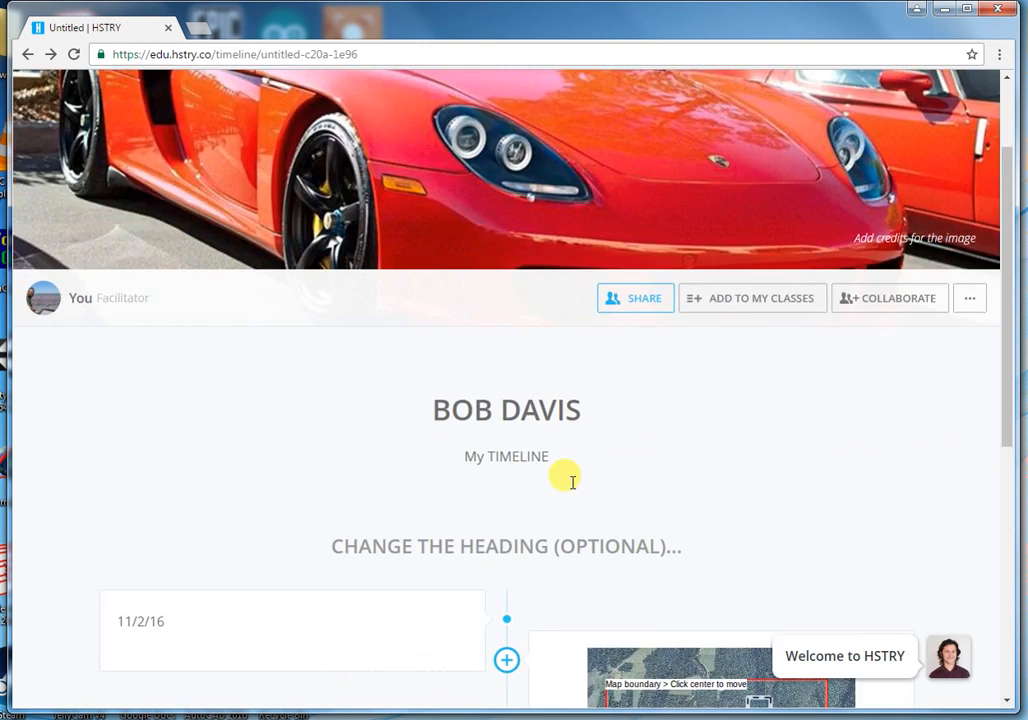
pyautogui.scroll(2, 571, 487)
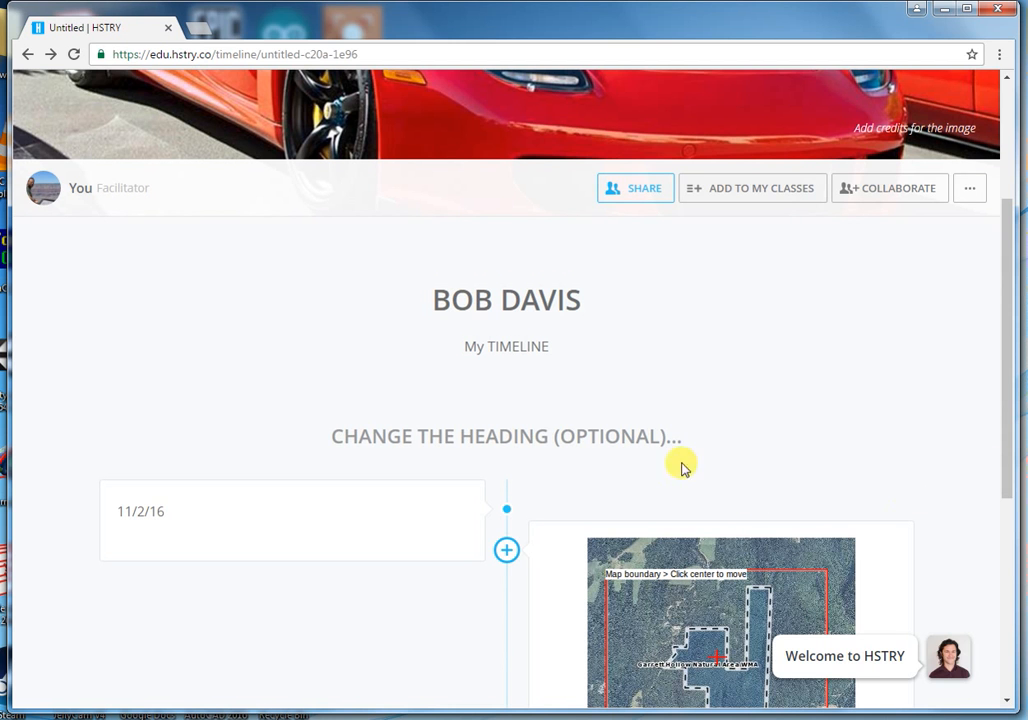
pyautogui.scroll(3, 395, 404)
pyautogui.scroll(-2, 498, 377)
pyautogui.scroll(-5, 484, 374)
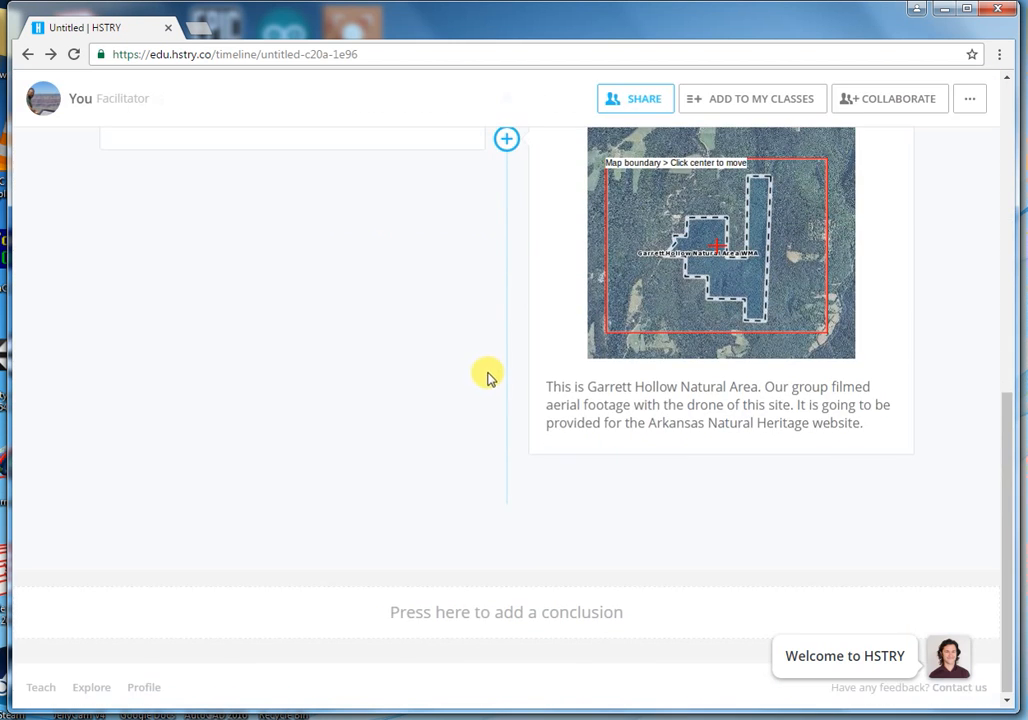
pyautogui.scroll(6, 468, 390)
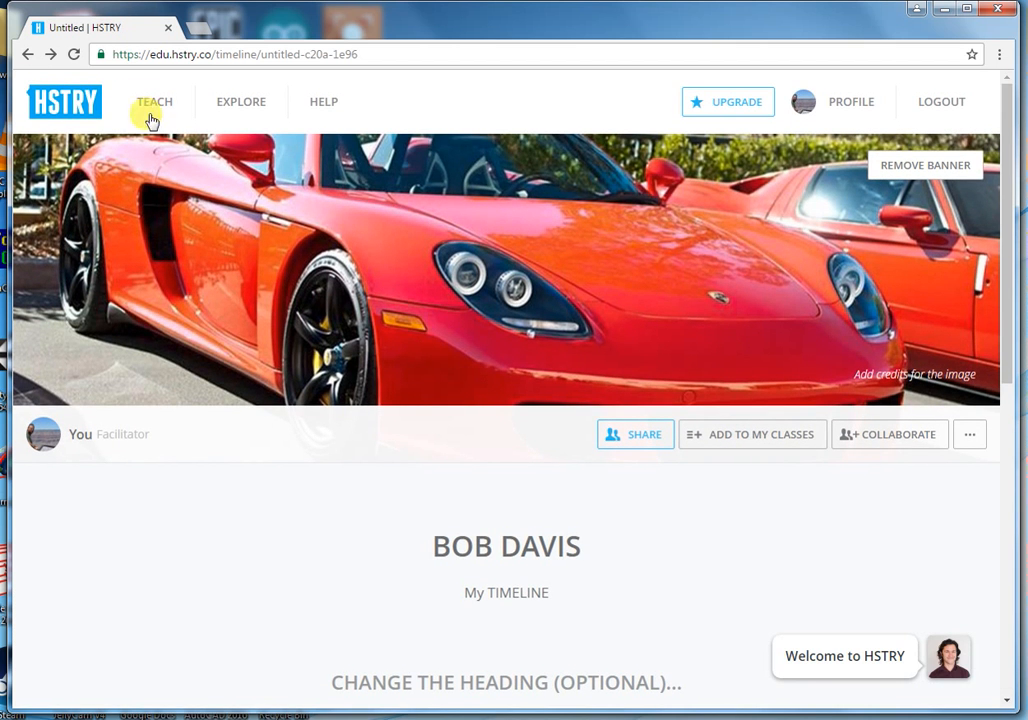
# - Return to the HSTRY home page and open the EAST instructions timeline from the dashboard
pyautogui.click(24, 56)
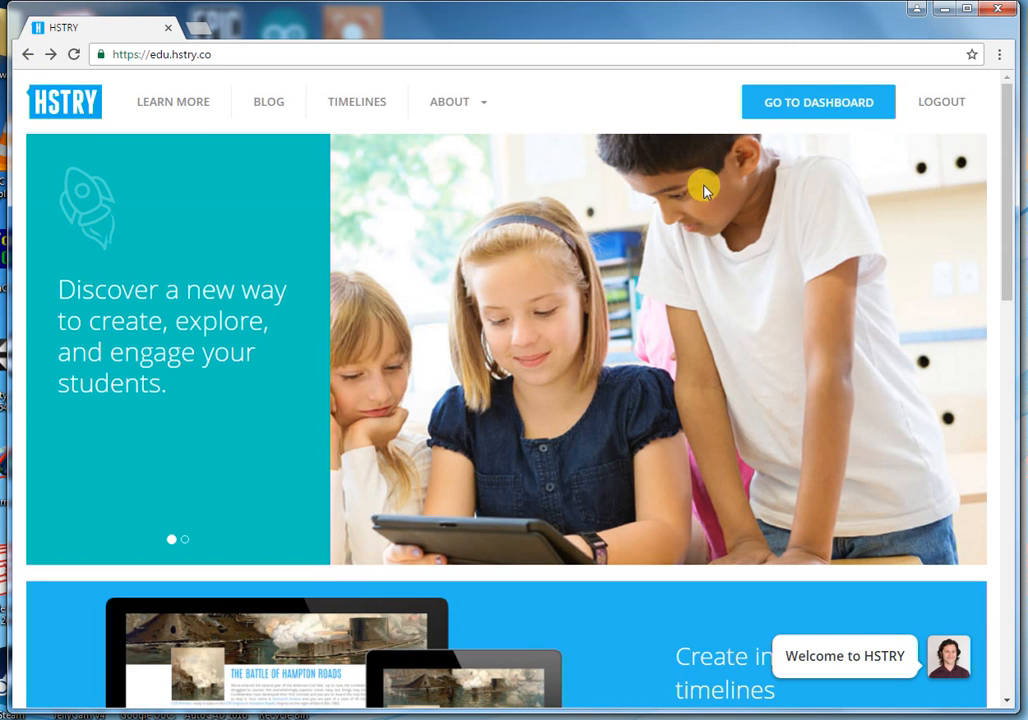
pyautogui.click(819, 112)
pyautogui.scroll(-3, 317, 468)
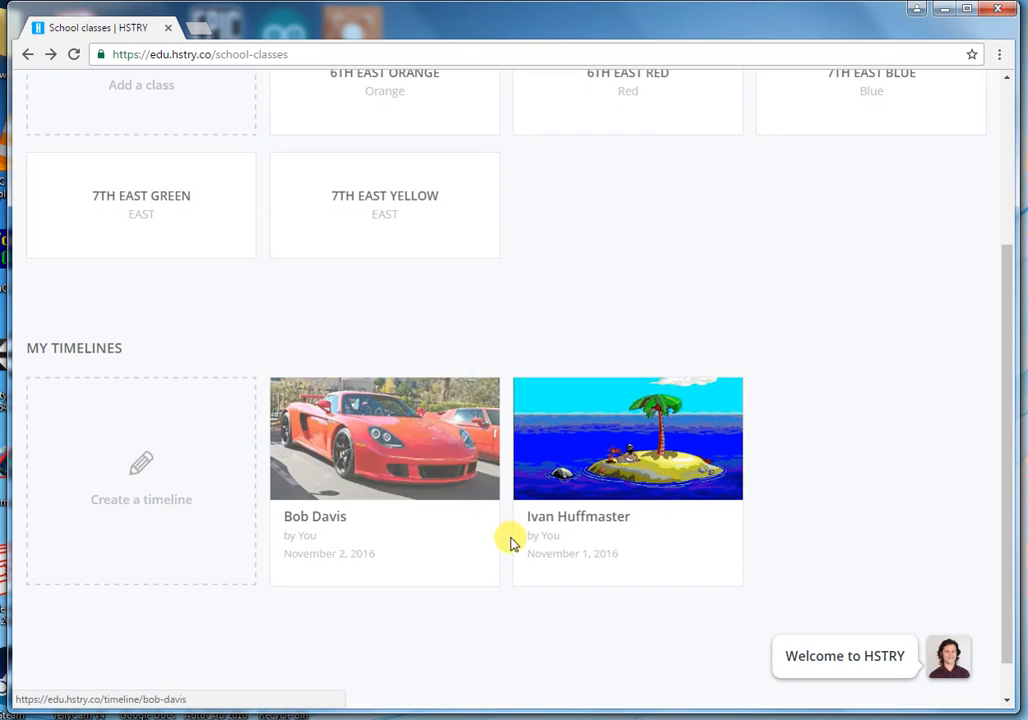
pyautogui.click(650, 462)
pyautogui.scroll(-5, 610, 440)
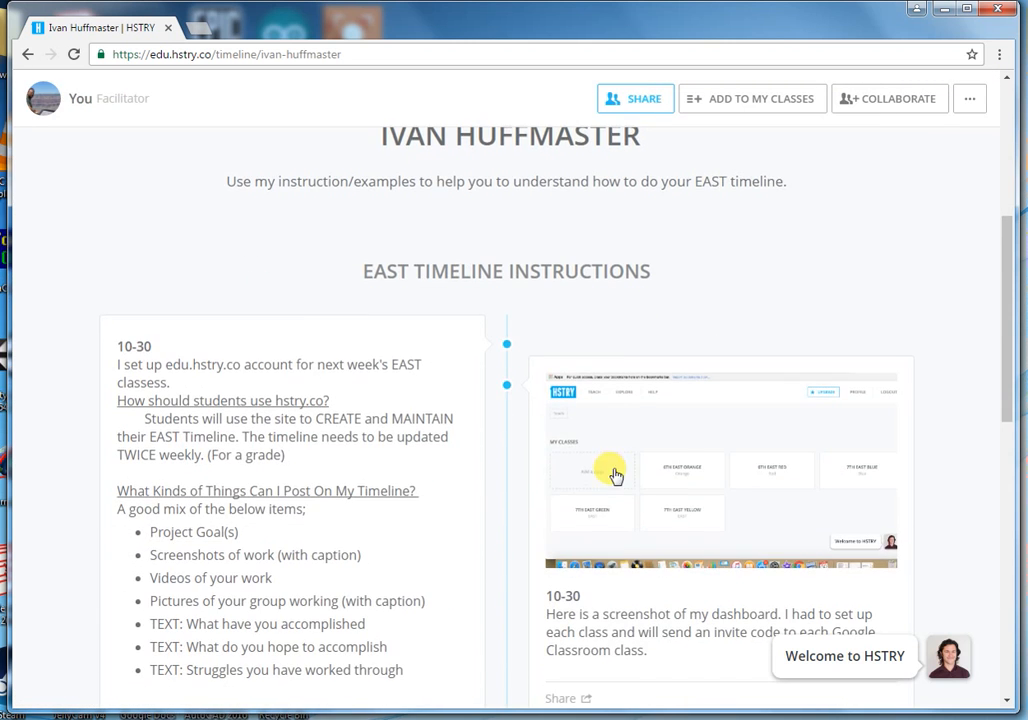
pyautogui.scroll(-5, 493, 452)
pyautogui.scroll(4, 440, 400)
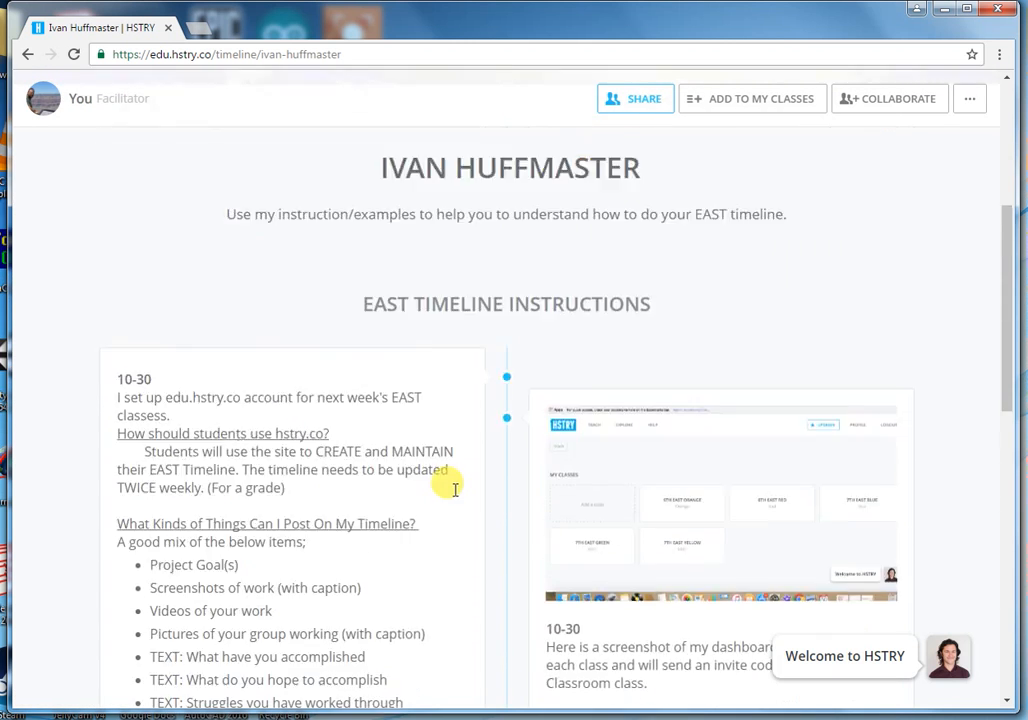
pyautogui.scroll(-1, 340, 540)
pyautogui.moveTo(108, 527); pyautogui.dragTo(466, 635)
pyautogui.click(290, 576)
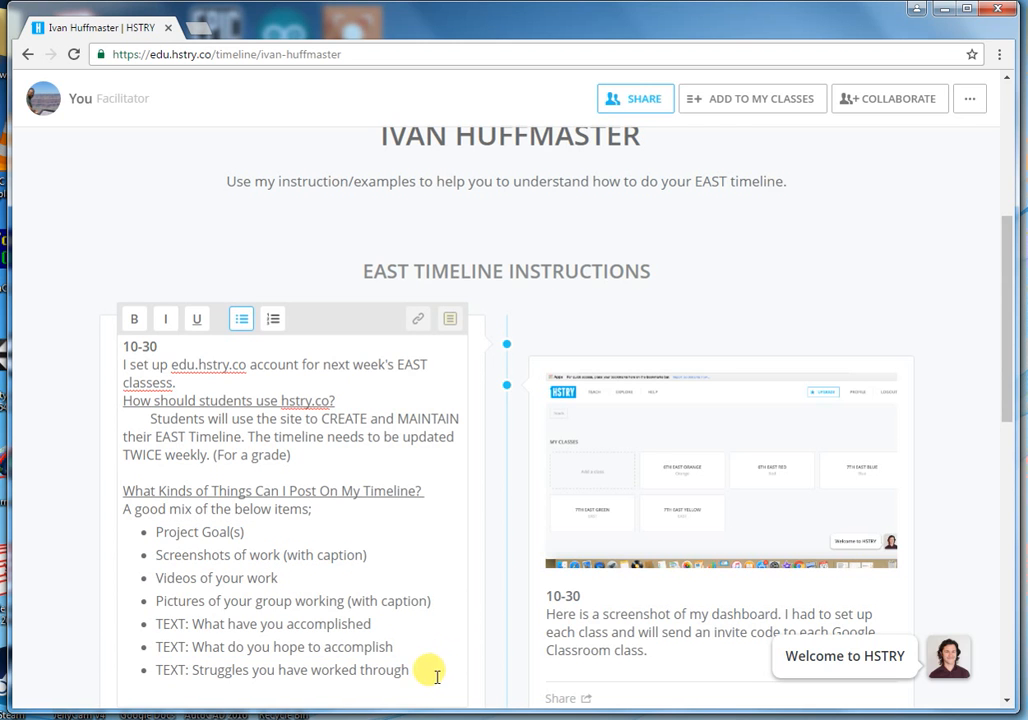
pyautogui.moveTo(418, 673); pyautogui.dragTo(132, 608)
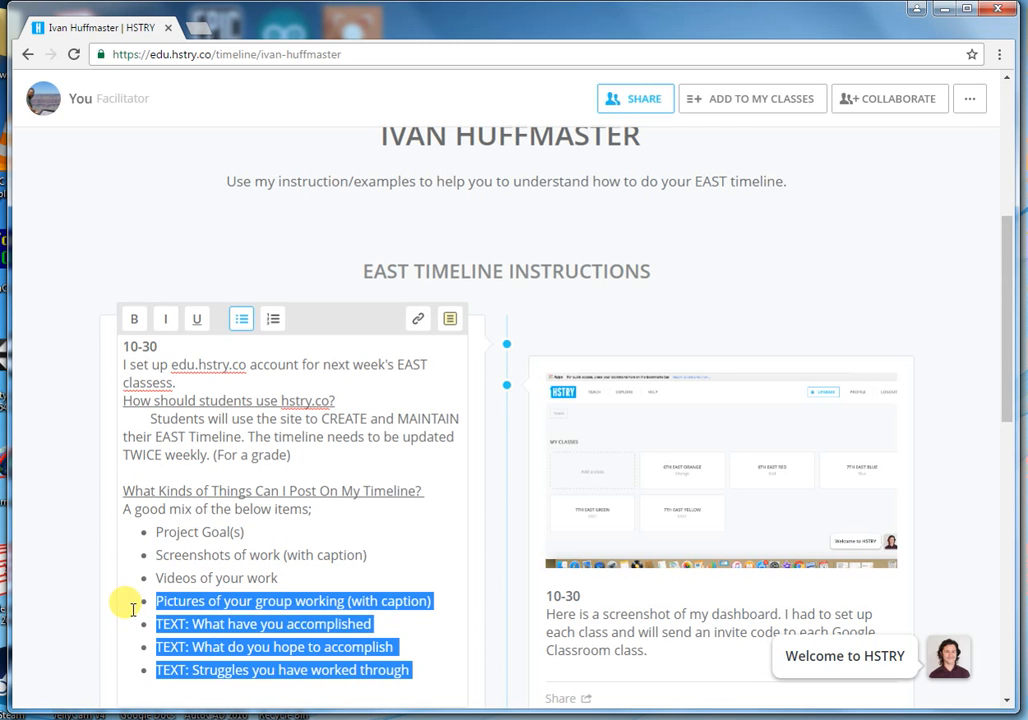
pyautogui.click(328, 632)
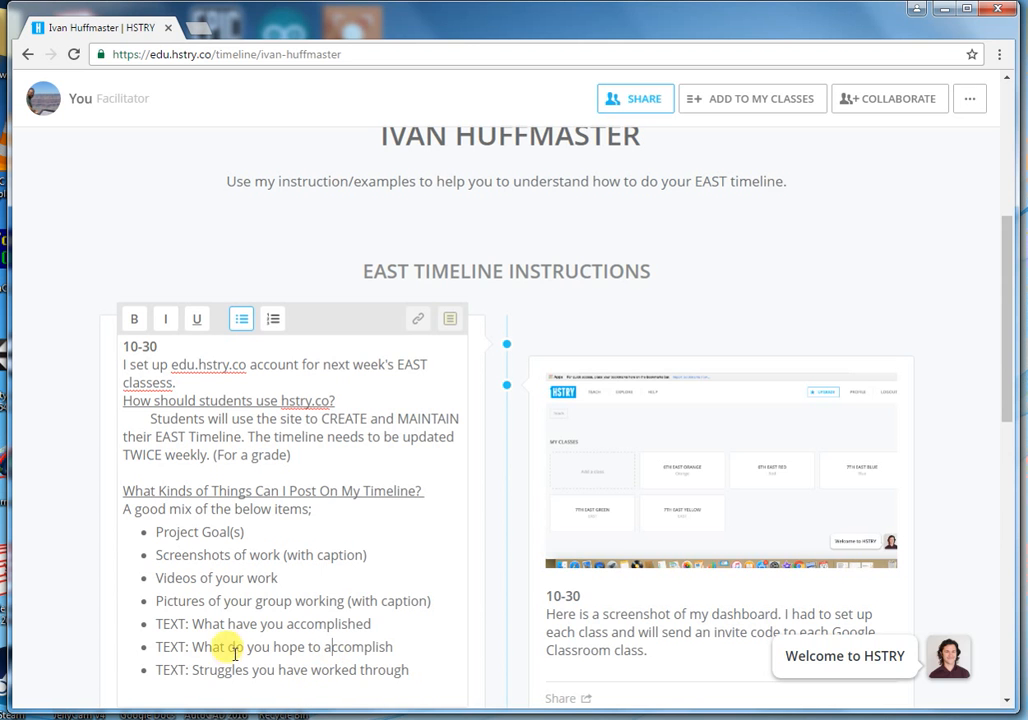
pyautogui.scroll(-5, 429, 553)
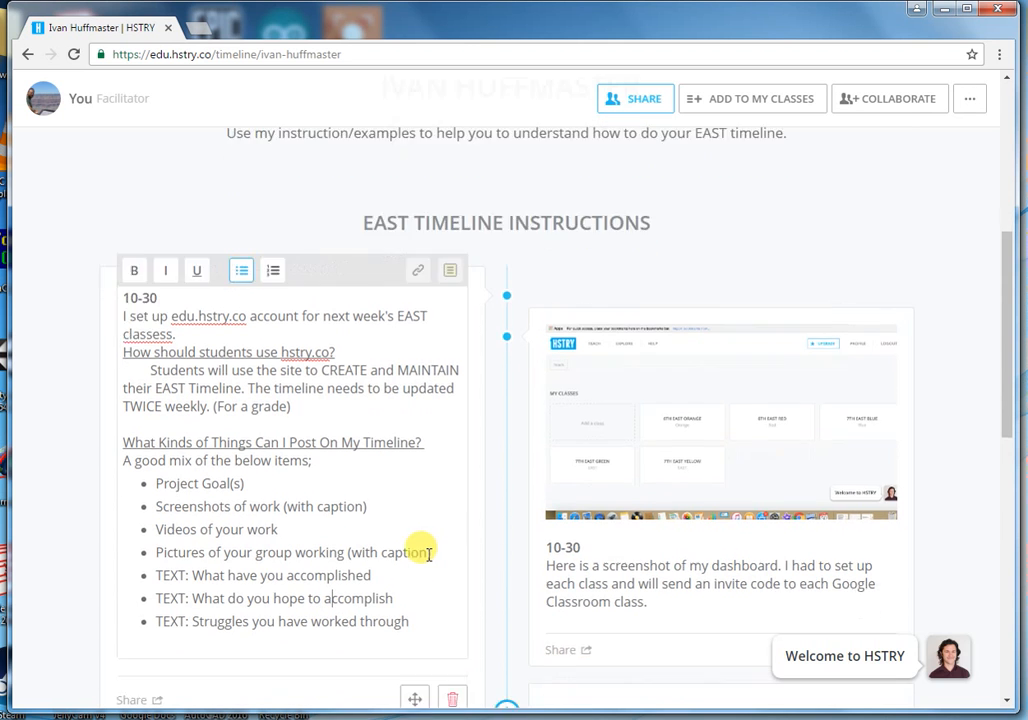
pyautogui.scroll(-3, 597, 615)
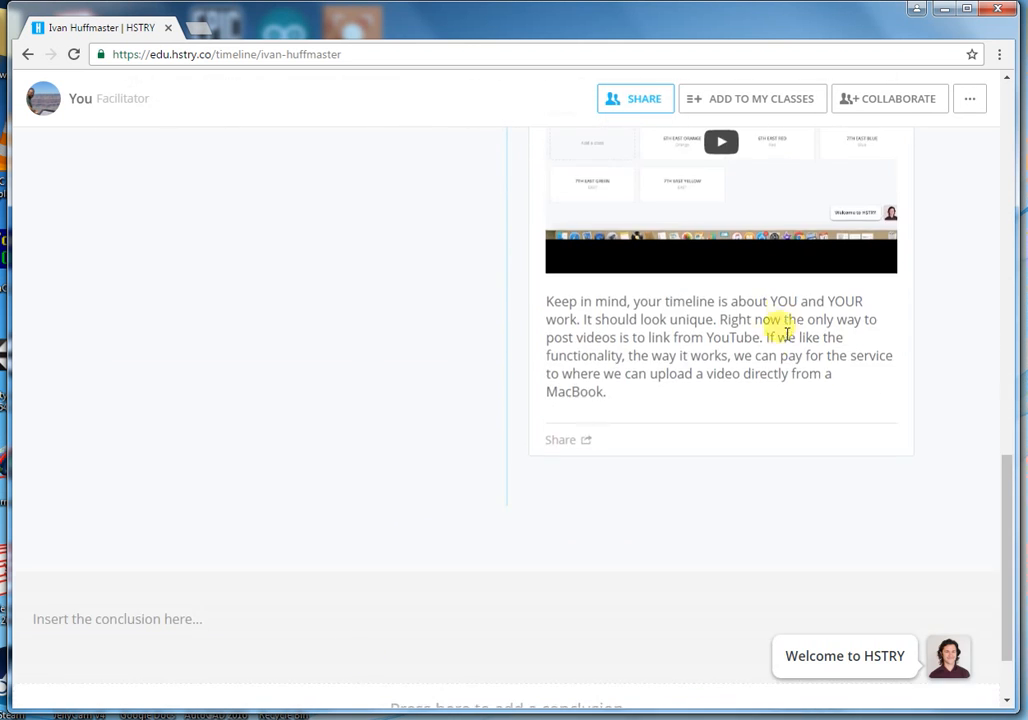
pyautogui.scroll(4, 705, 489)
pyautogui.click(722, 556)
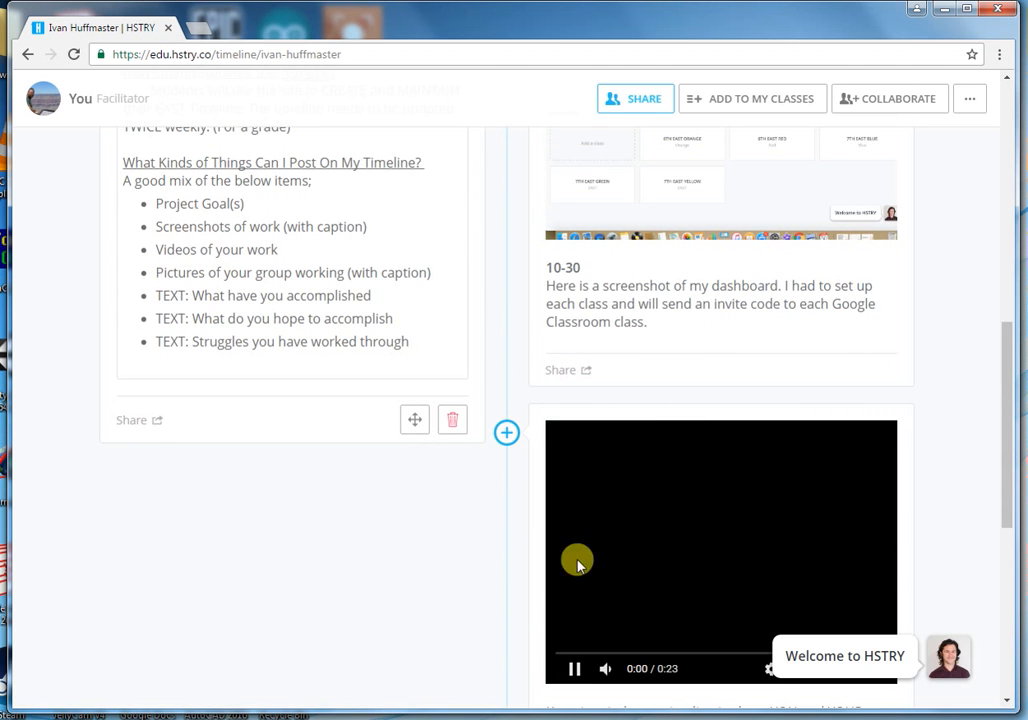
pyautogui.scroll(-2, 509, 535)
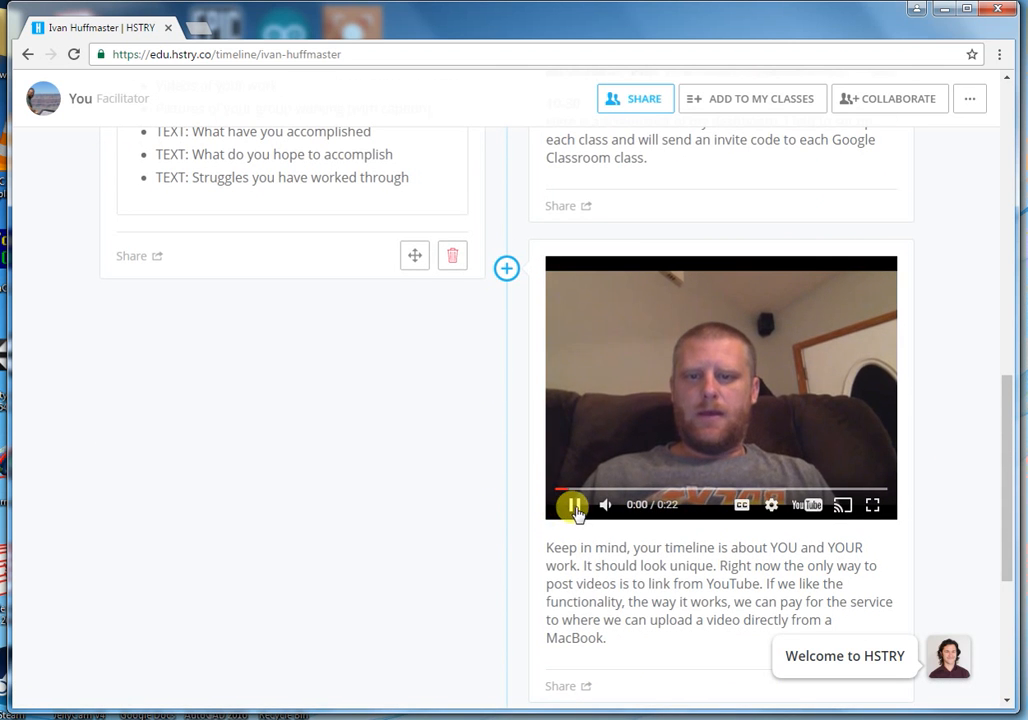
pyautogui.click(576, 507)
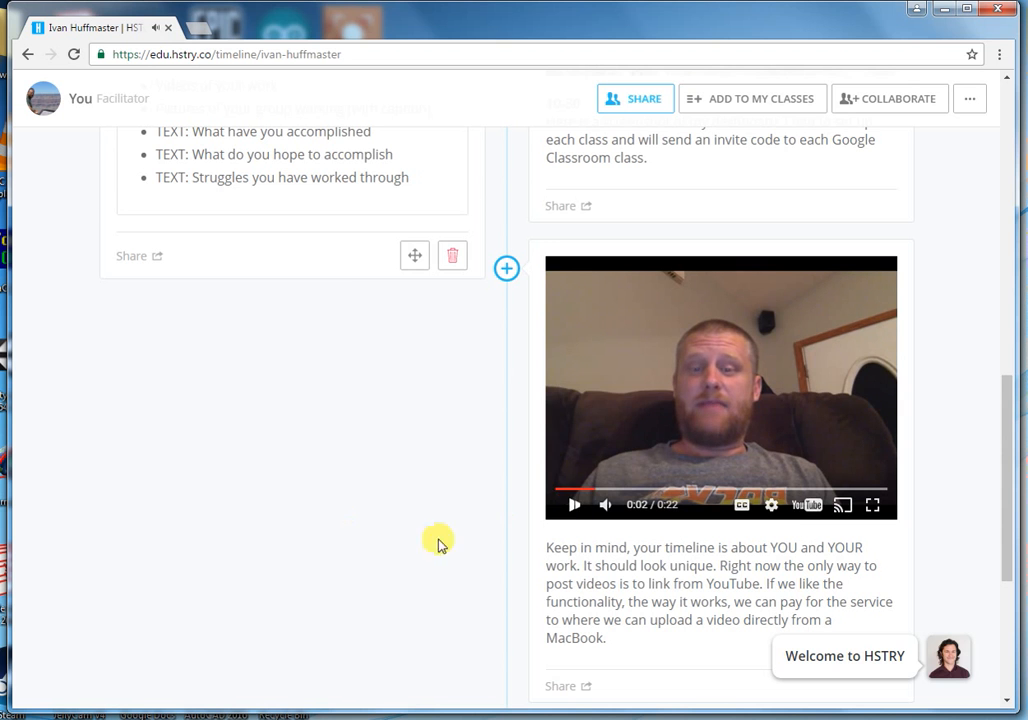
pyautogui.click(576, 507)
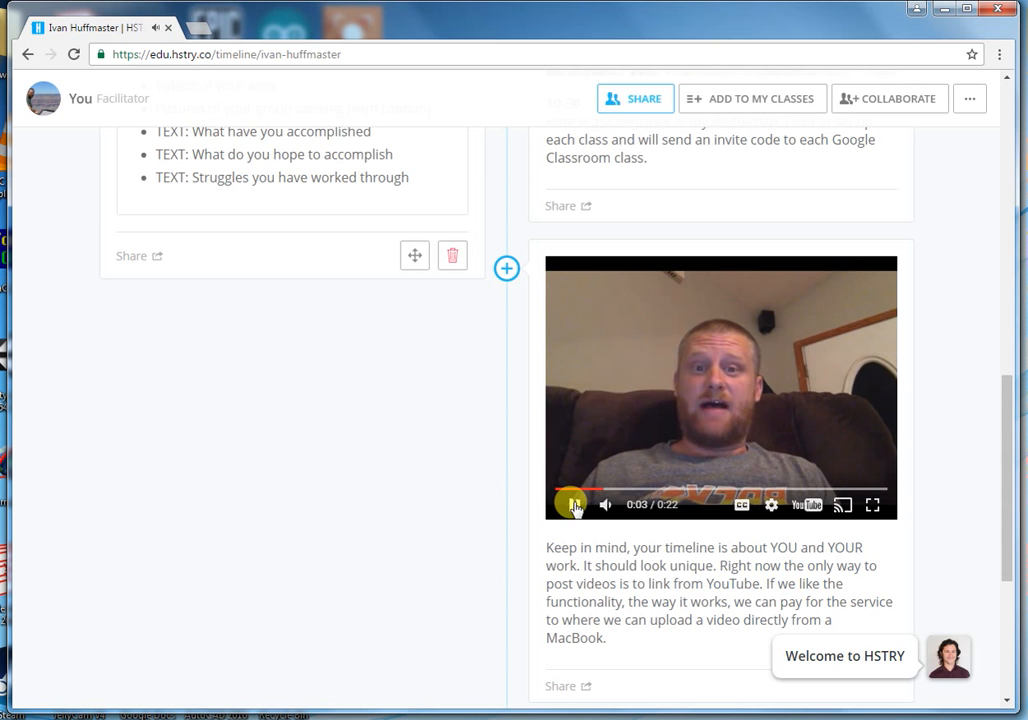
pyautogui.scroll(10, 443, 620)
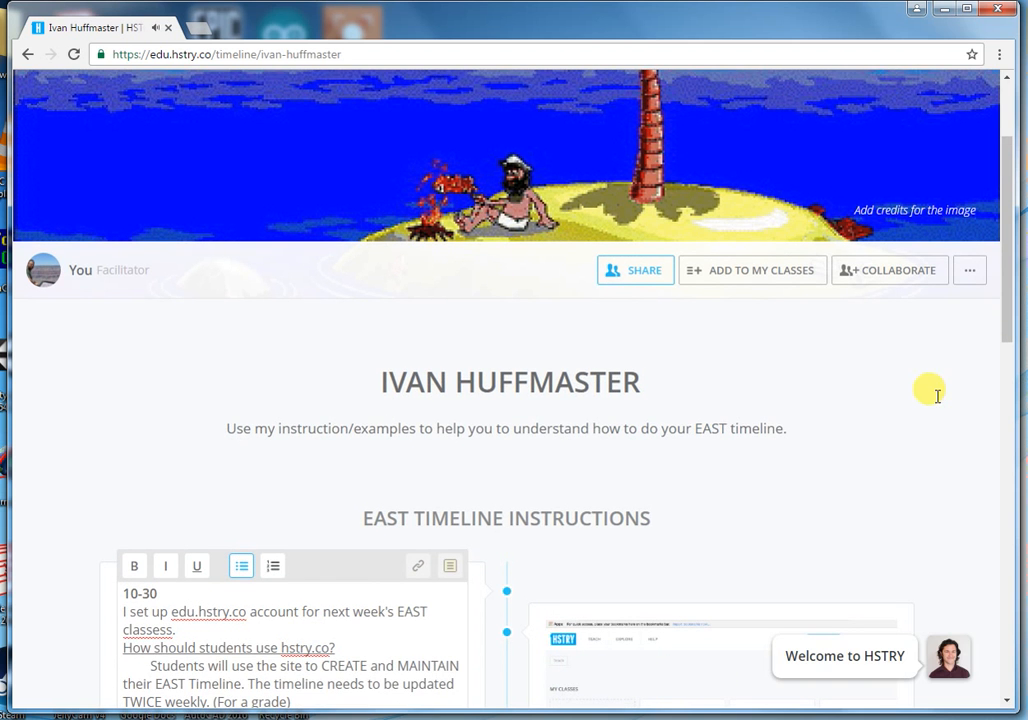